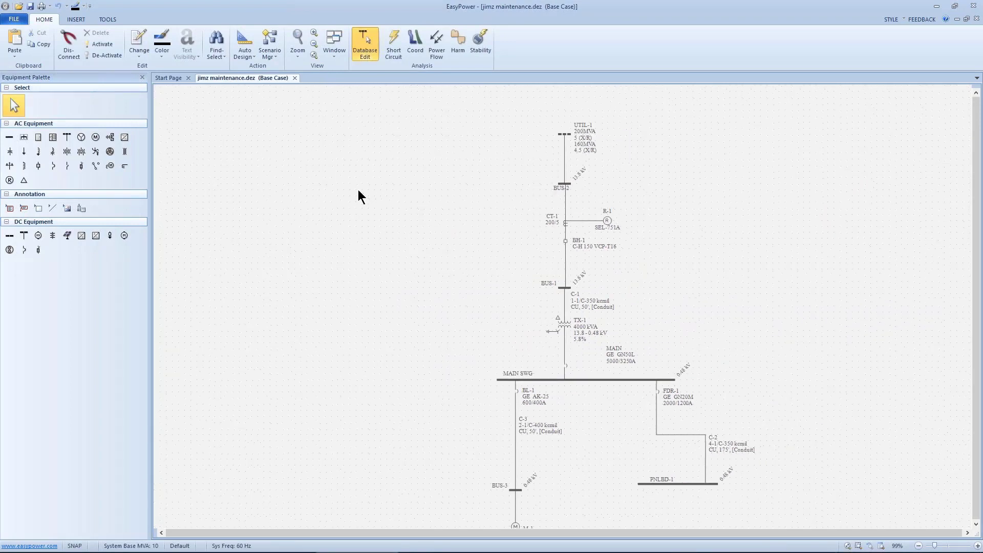
Create a new scenario from the base case, continuing with the current unsaved one-line changes included.
{"action": "left_click", "coordinate": [276, 55]}
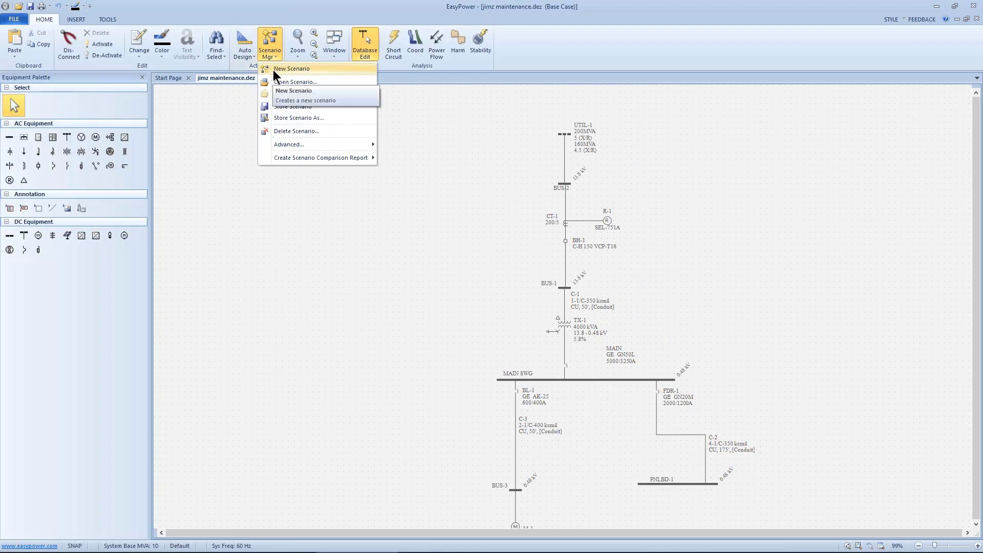
{"action": "left_click", "coordinate": [286, 82]}
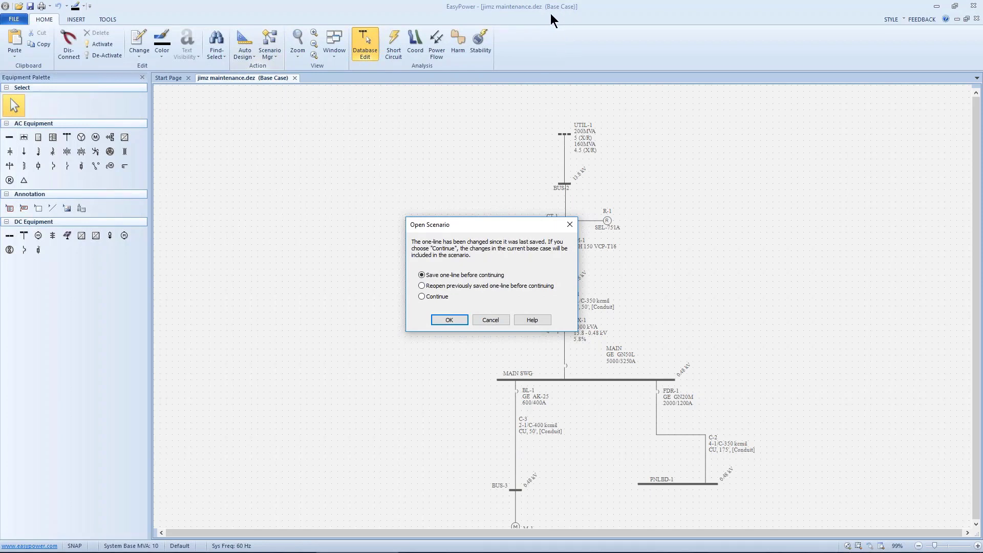
{"action": "left_click", "coordinate": [421, 297]}
{"action": "left_click", "coordinate": [447, 320]}
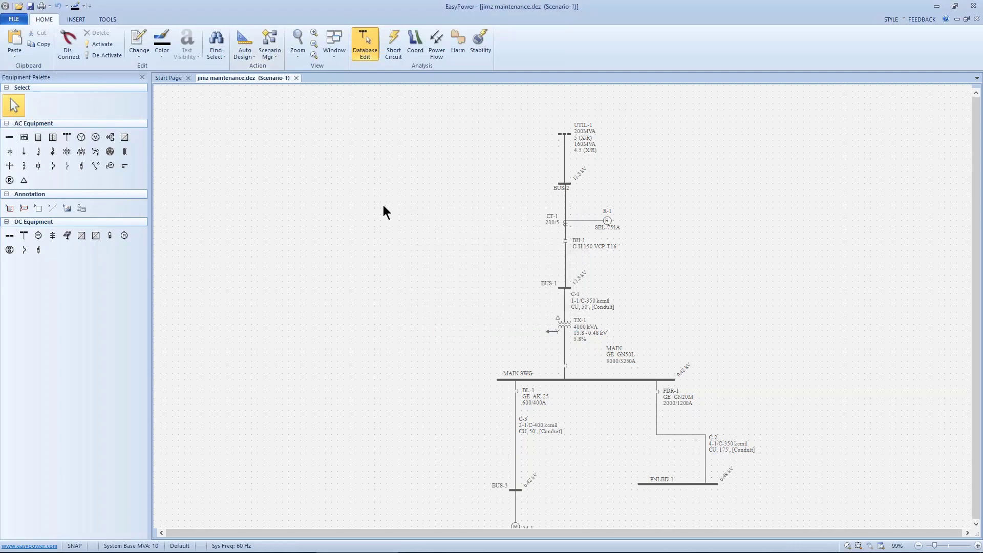
{"action": "left_click", "coordinate": [276, 59]}
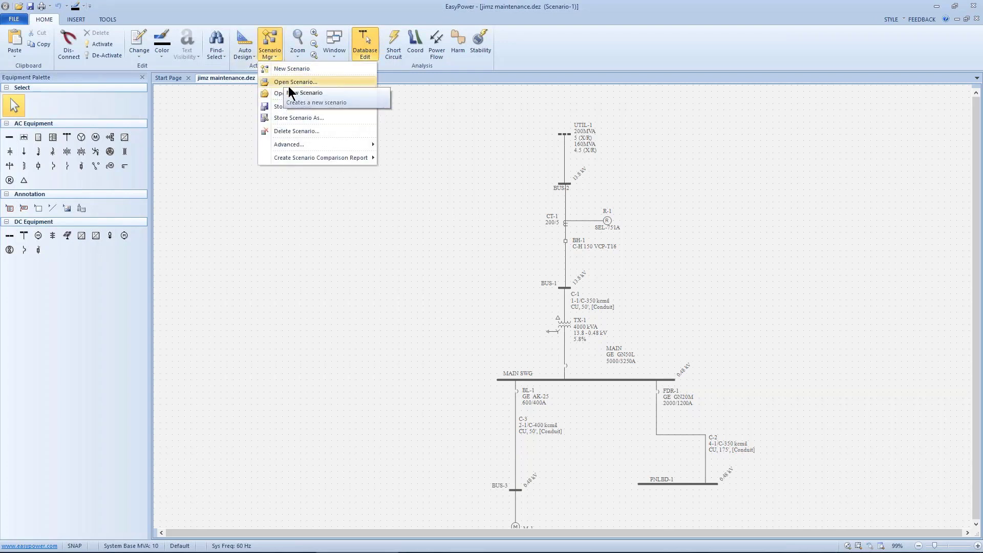
{"action": "left_click", "coordinate": [466, 220]}
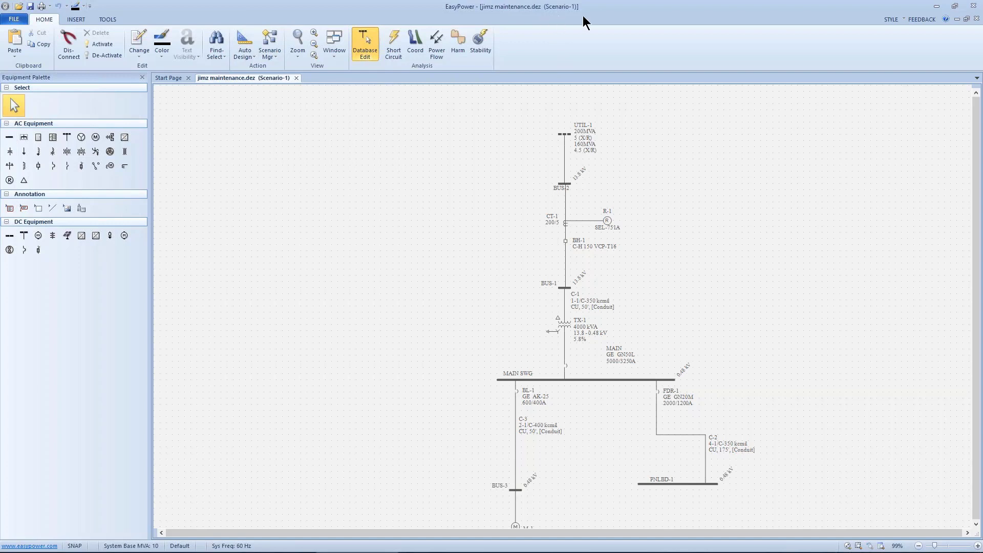
Turn on maintenance mode for the MAIN, BL-1 and FDR-1 breakers in Short Circuit, then return to Database Edit, saving the temporary changes to the database.
{"action": "scroll", "coordinate": [573, 256], "scroll_direction": "down", "scroll_amount": 3}
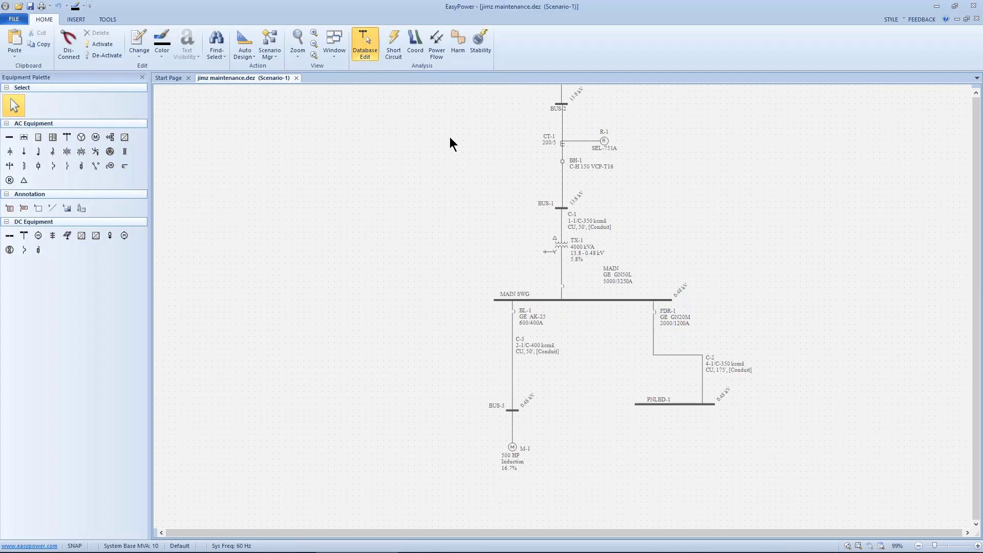
{"action": "left_click", "coordinate": [394, 44]}
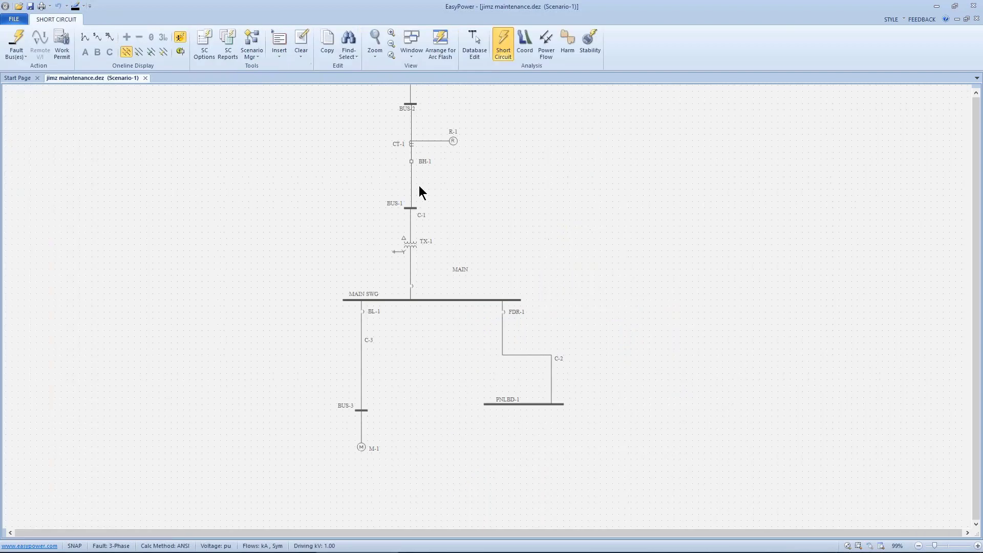
{"action": "left_click_drag", "start_coordinate": [301, 229], "coordinate": [632, 451]}
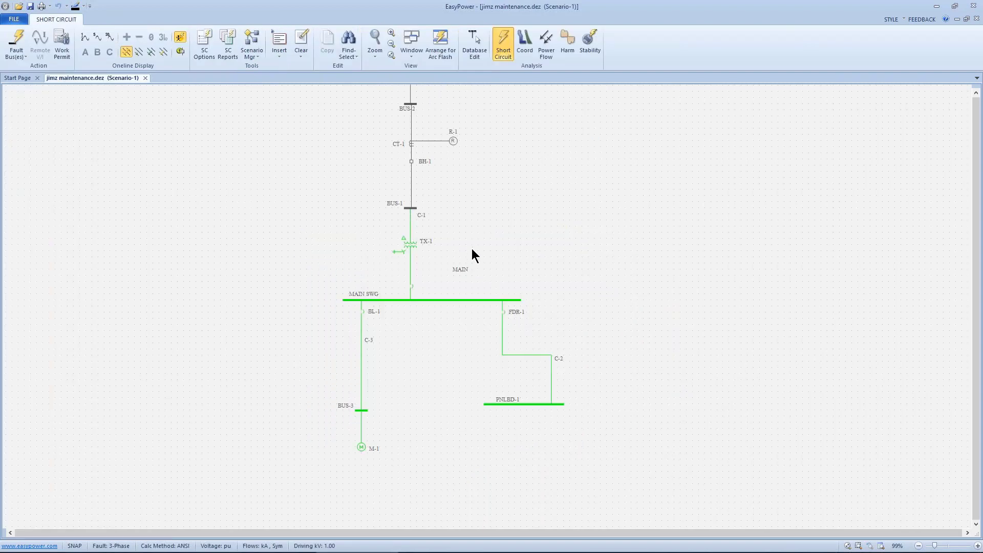
{"action": "right_click", "coordinate": [505, 216]}
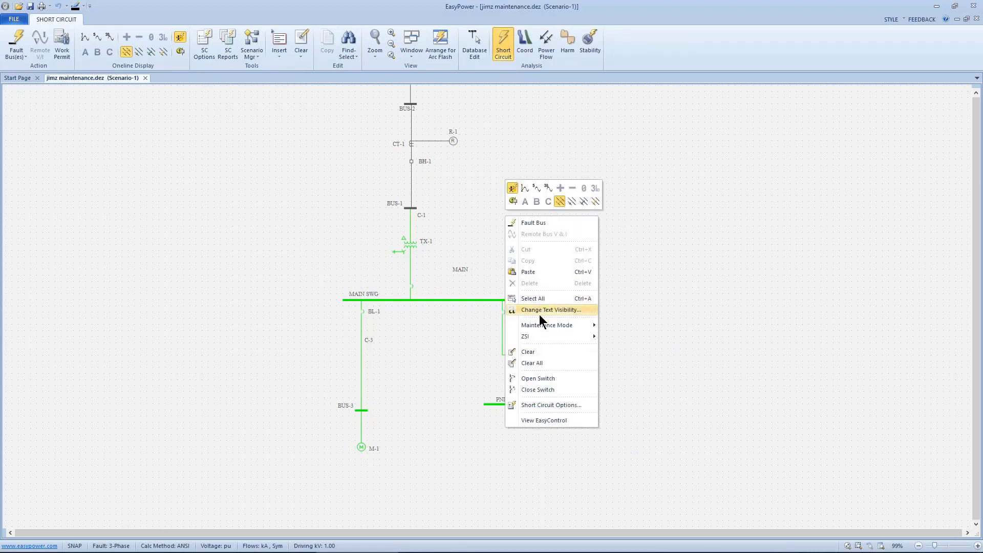
{"action": "mouse_move", "coordinate": [539, 323]}
{"action": "left_click", "coordinate": [605, 327]}
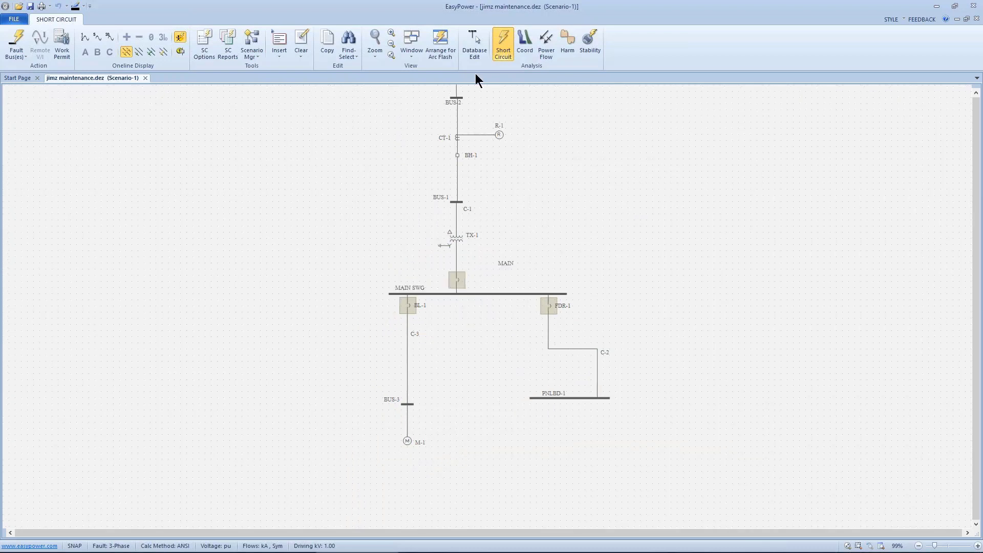
{"action": "left_click", "coordinate": [474, 44]}
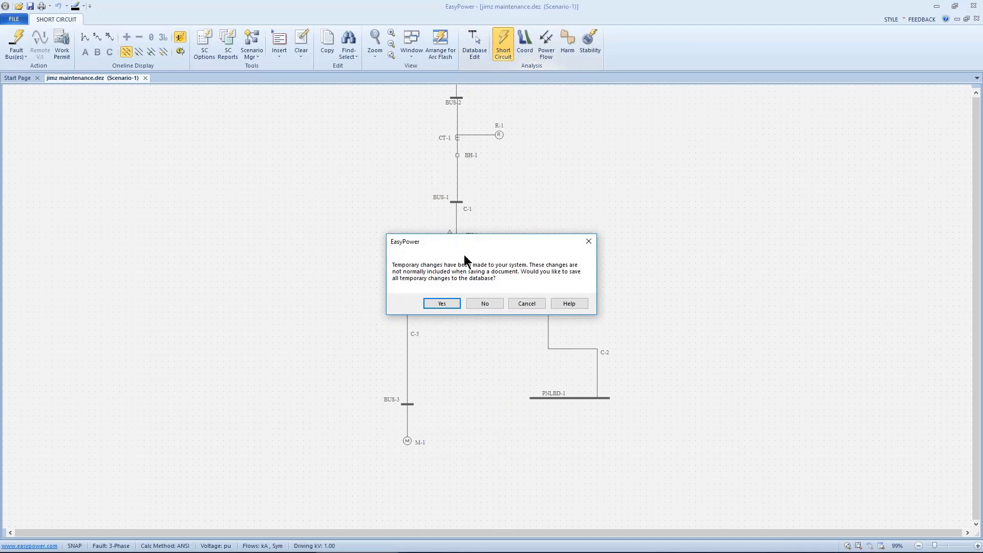
{"action": "left_click", "coordinate": [440, 303]}
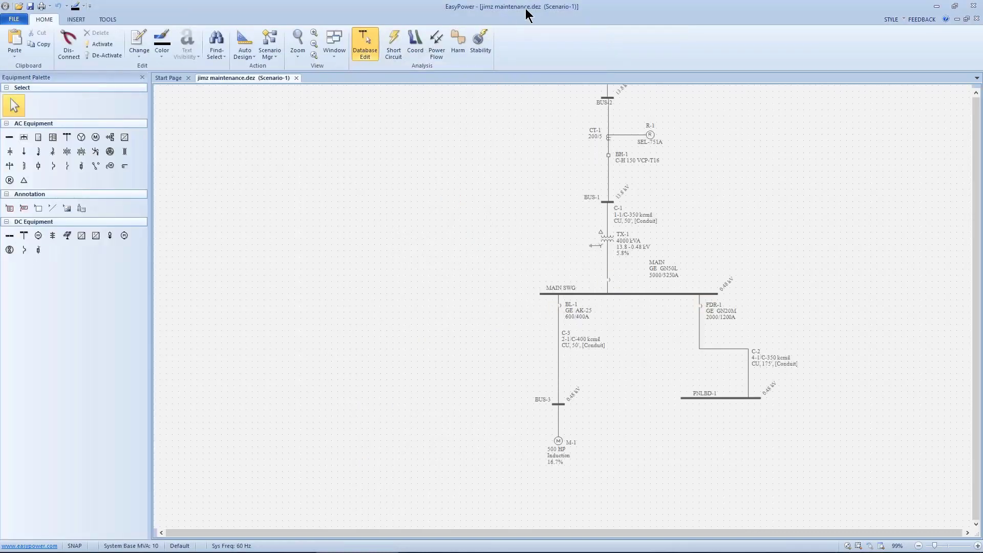
Check the phase trip settings of the MAIN low-voltage breaker, including whether RELT is on.
{"action": "left_click_drag", "start_coordinate": [532, 168], "coordinate": [484, 208]}
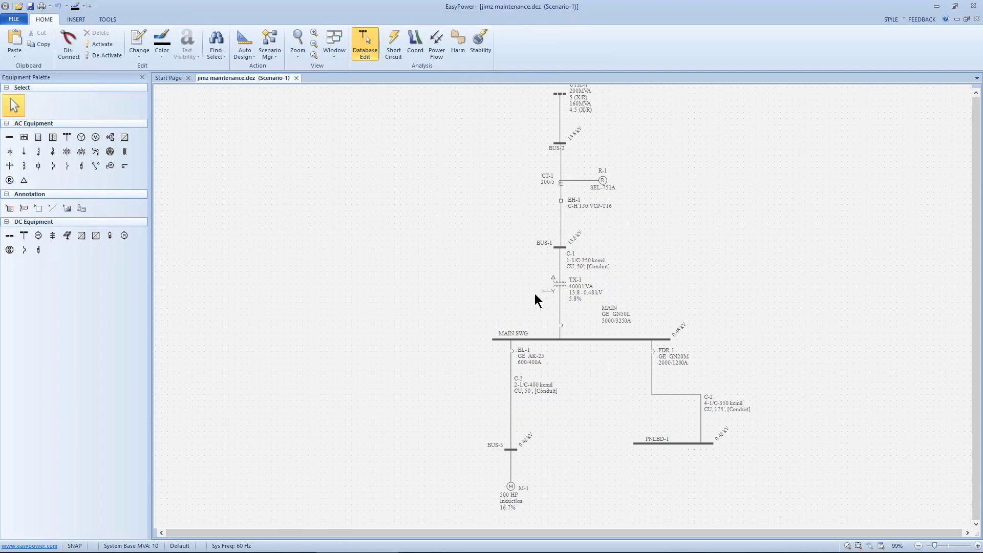
{"action": "left_click", "coordinate": [564, 330]}
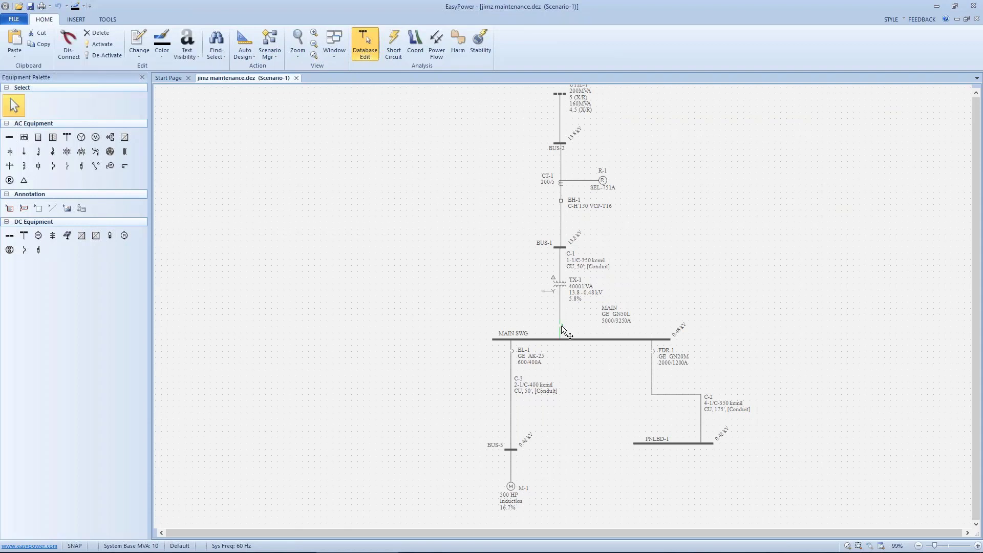
{"action": "double_click", "coordinate": [561, 326]}
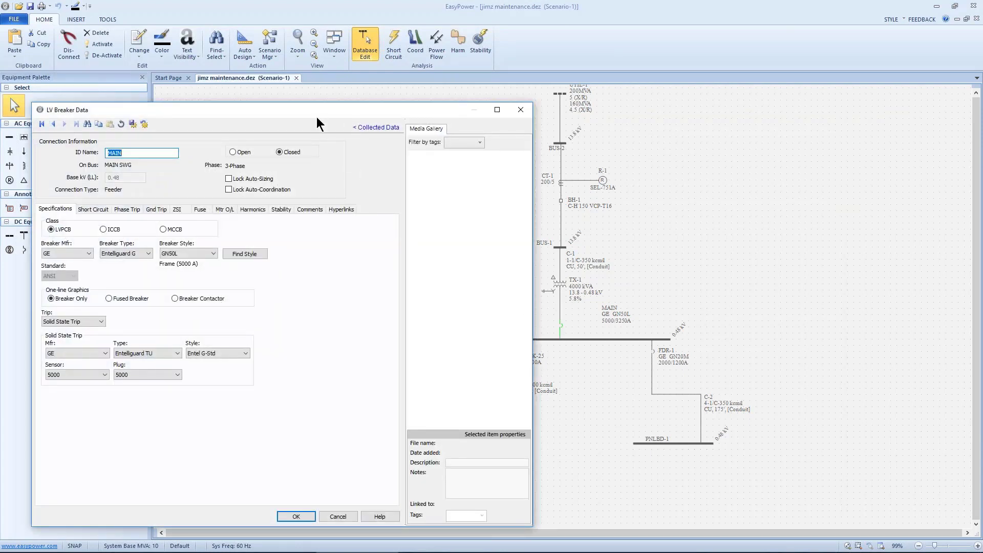
{"action": "left_click_drag", "start_coordinate": [317, 110], "coordinate": [411, 63]}
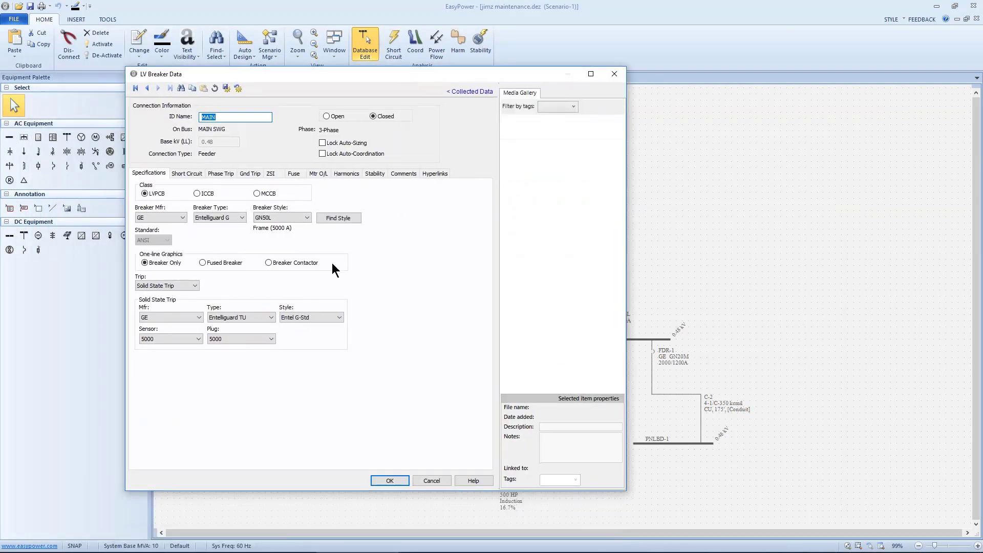
{"action": "left_click", "coordinate": [217, 174]}
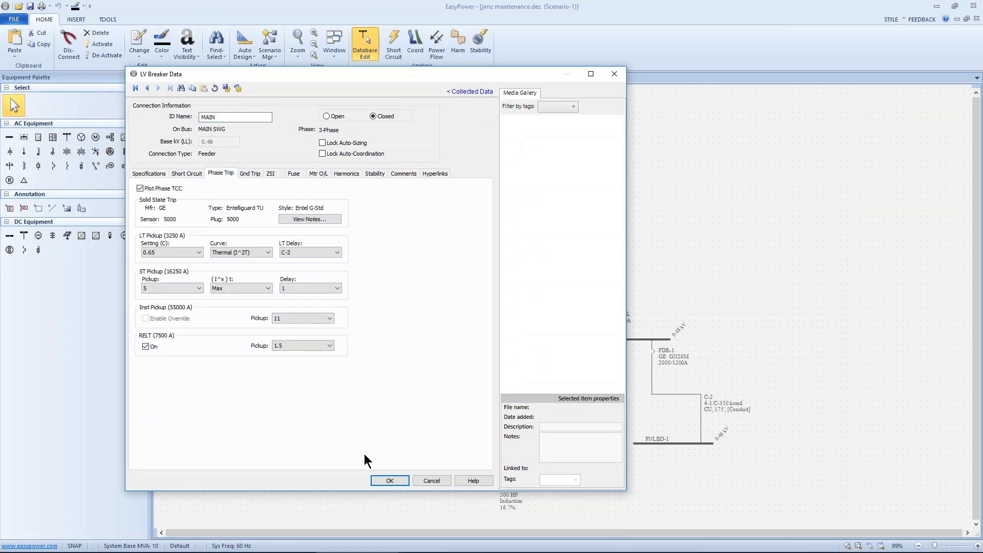
{"action": "left_click", "coordinate": [389, 479]}
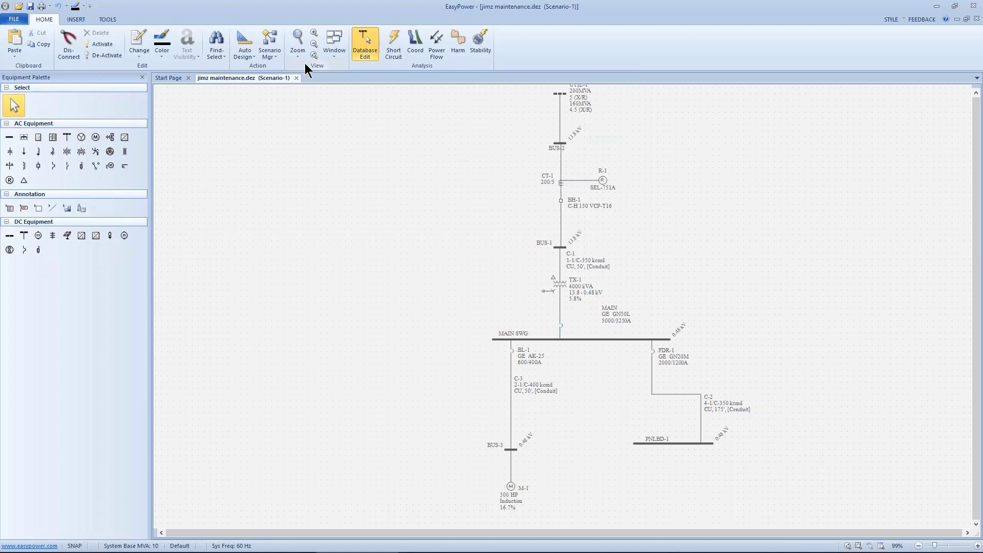
Store the current scenario under the name "maintenance mode ON".
{"action": "left_click", "coordinate": [269, 49]}
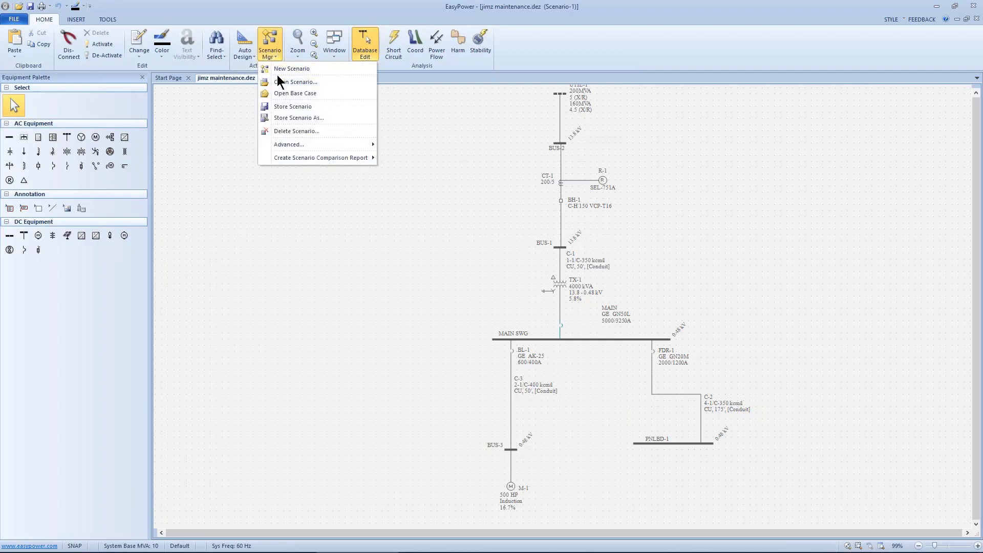
{"action": "left_click", "coordinate": [284, 116]}
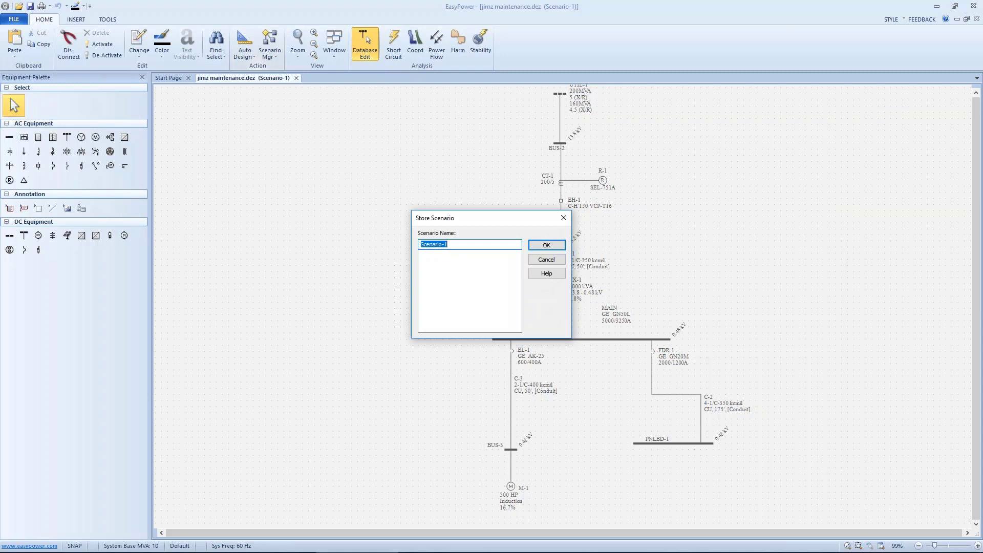
{"action": "type", "text": "maintenance mode ON"}
{"action": "left_click", "coordinate": [547, 245]}
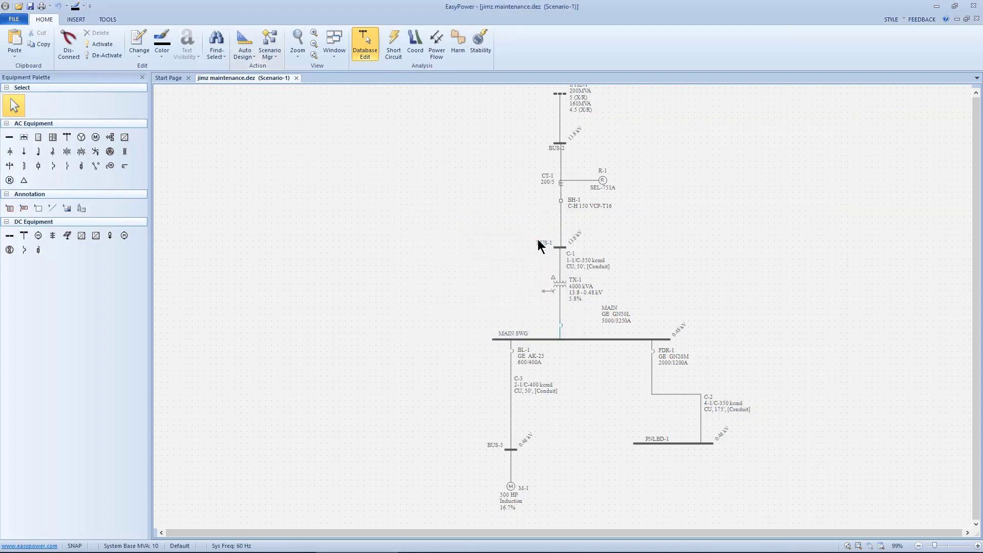
Switch to Short Circuit analysis and fault the buses to calculate their arc flash boundaries and incident energies.
{"action": "left_click_drag", "start_coordinate": [525, 226], "coordinate": [473, 218]}
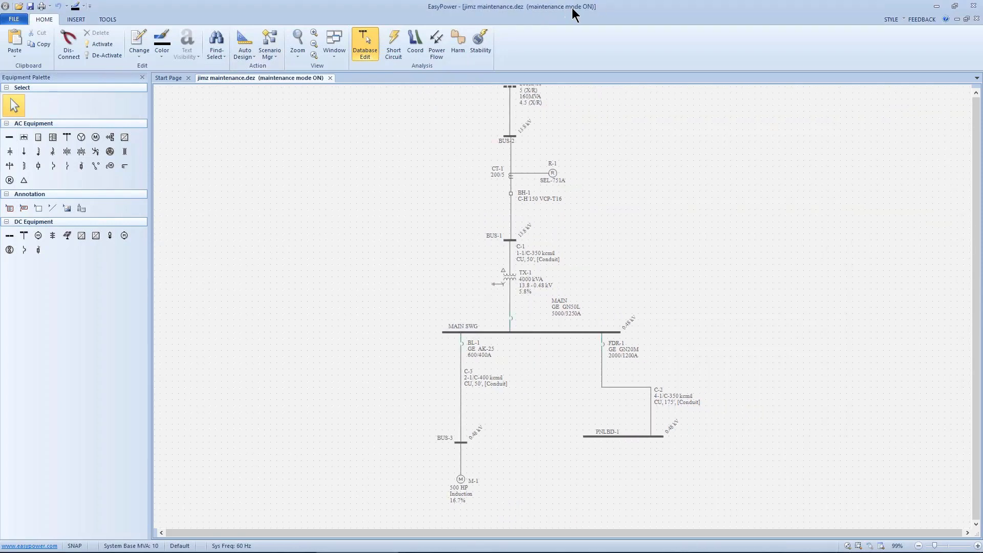
{"action": "left_click", "coordinate": [394, 45]}
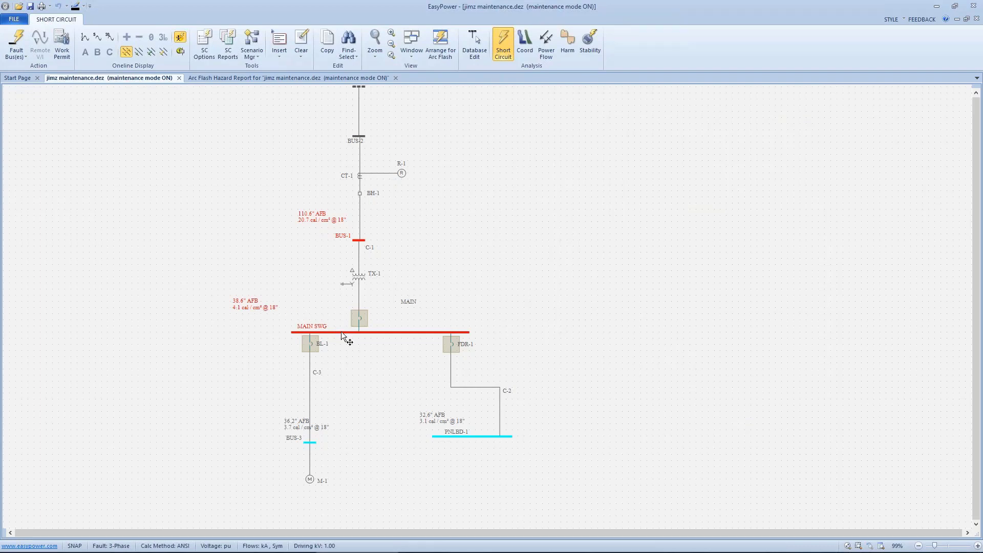
{"action": "left_click_drag", "start_coordinate": [356, 348], "coordinate": [439, 330]}
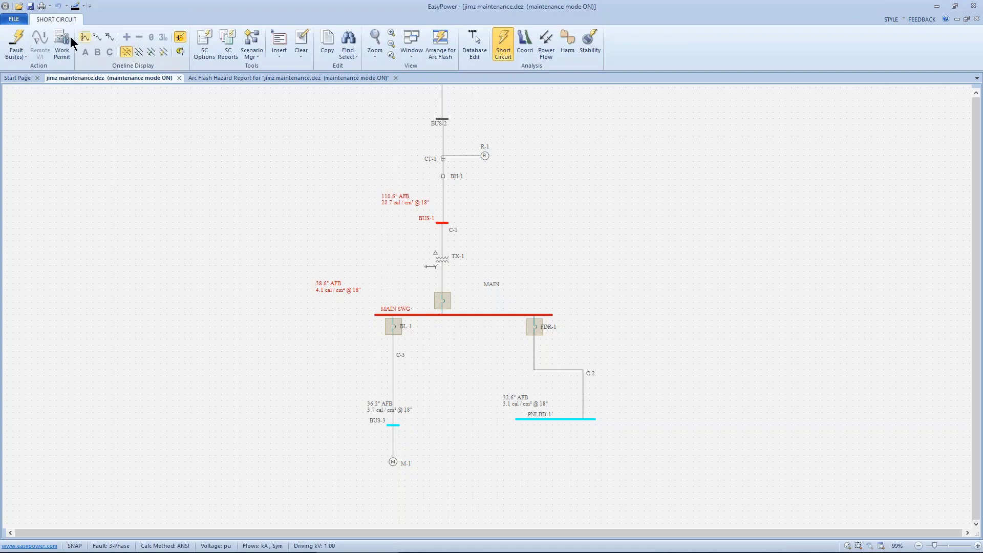
Open the device library file Stdlib.mdb from the Device Libraries folder.
{"action": "left_click", "coordinate": [14, 19]}
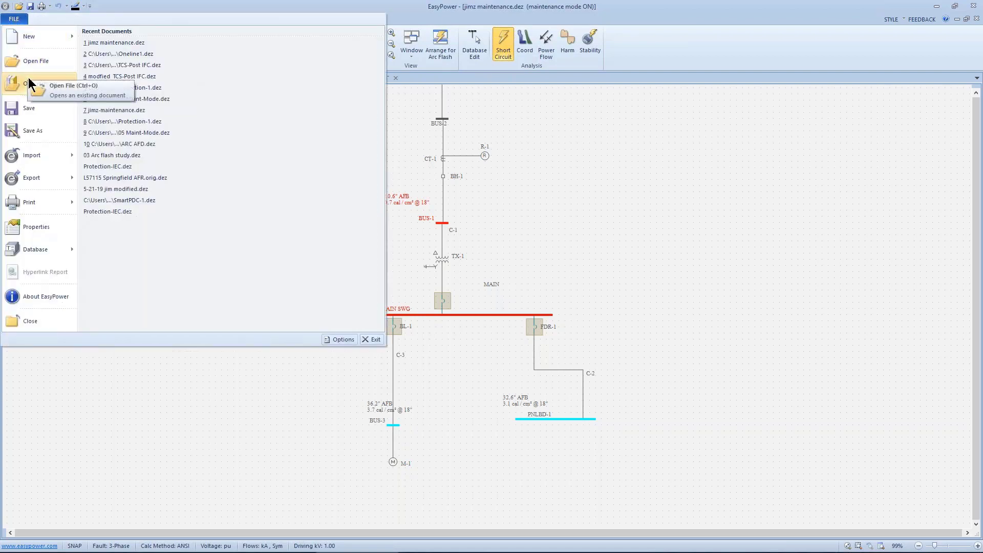
{"action": "left_click", "coordinate": [29, 78]}
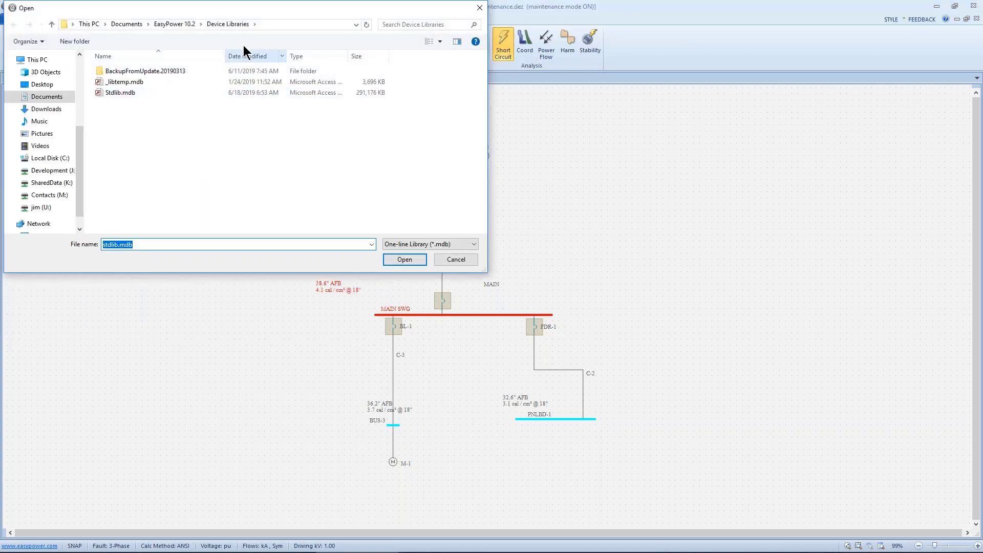
{"action": "left_click", "coordinate": [120, 94]}
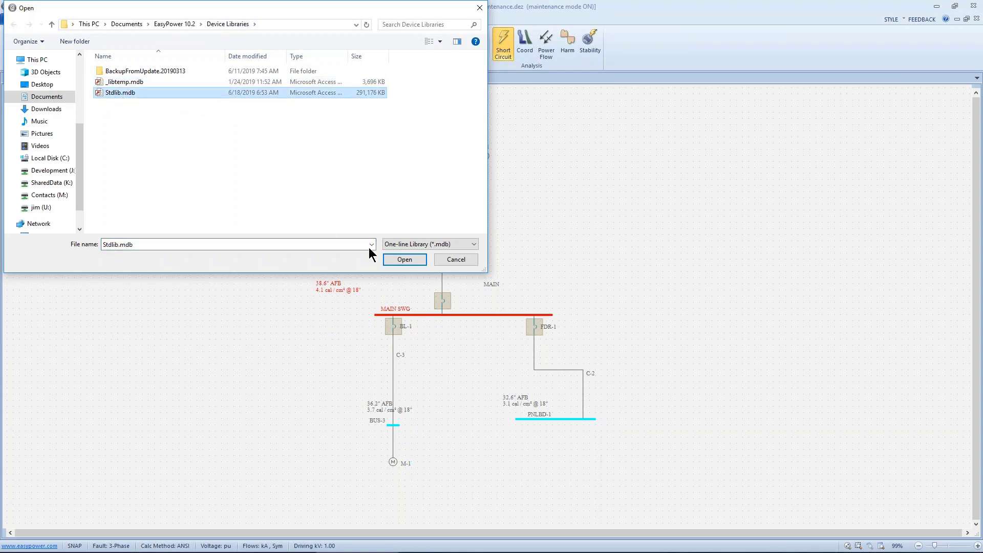
{"action": "left_click", "coordinate": [393, 259]}
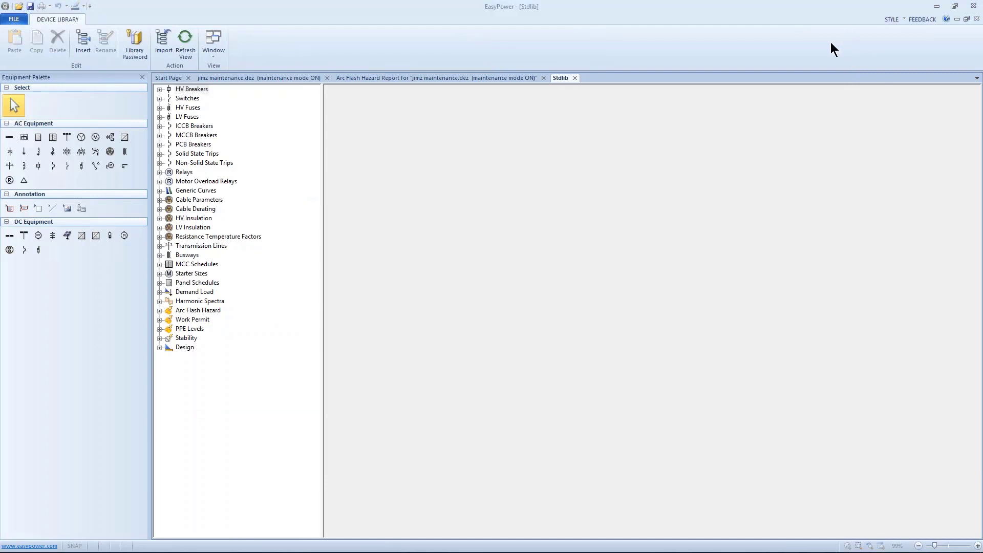
{"action": "left_click", "coordinate": [630, 220]}
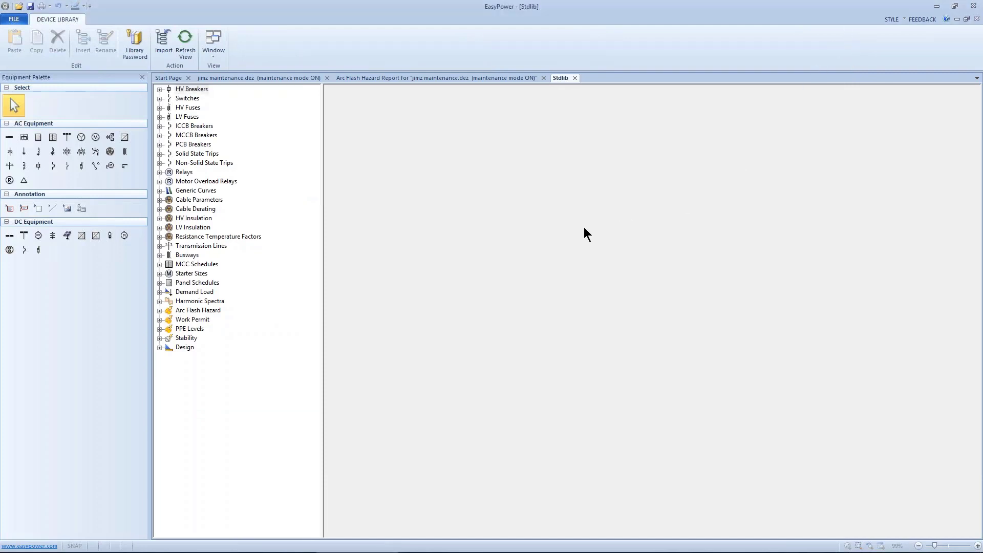
Open the Switchgear task list for the 0.2 - 0.6 kV range of the Work Permit library.
{"action": "left_click", "coordinate": [159, 320]}
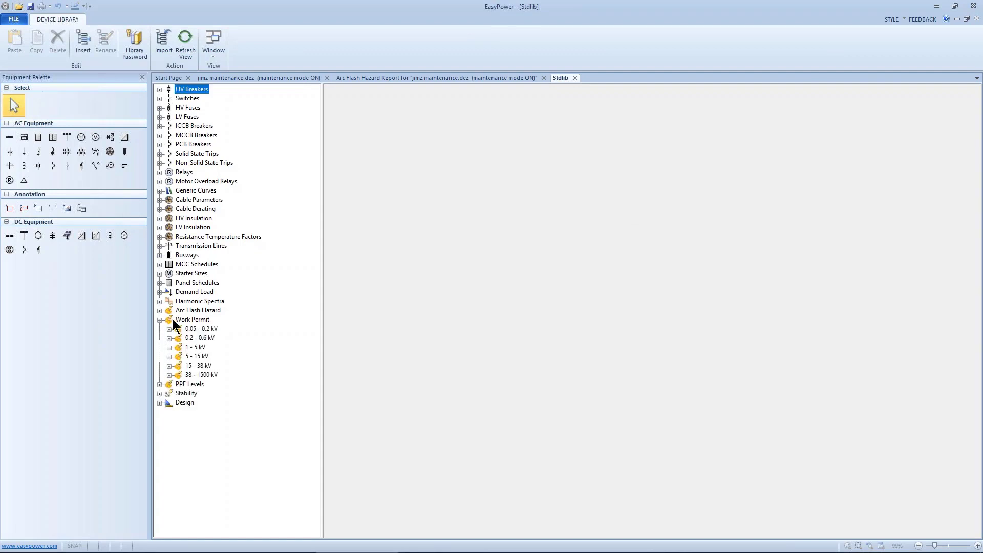
{"action": "left_click", "coordinate": [169, 338]}
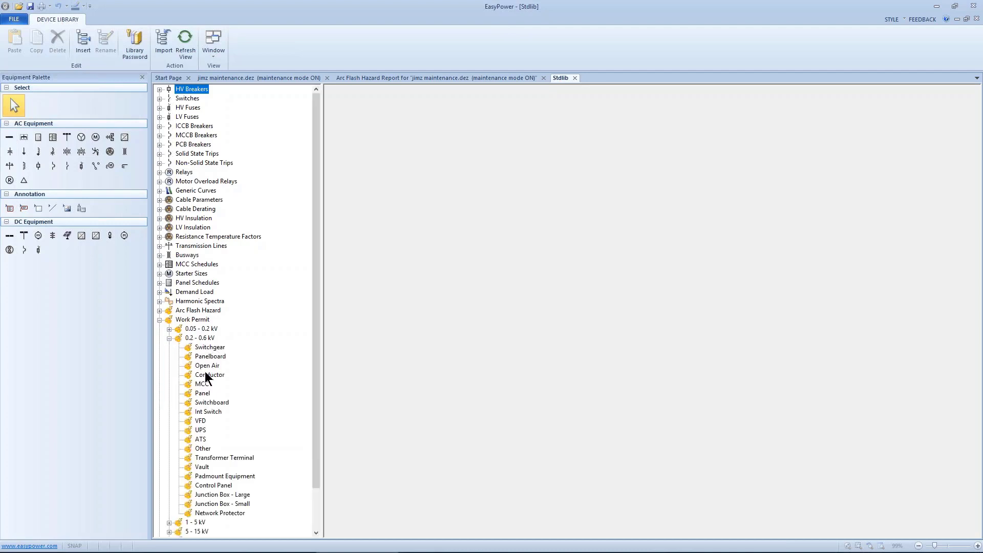
{"action": "left_click", "coordinate": [190, 346]}
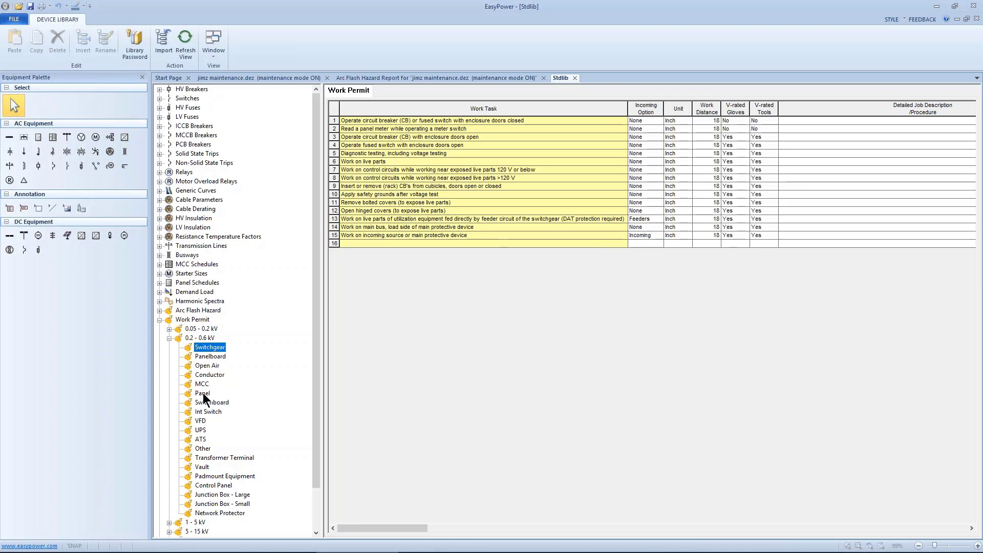
Add the work task "HOT WORK IN MAINTENENCE MODE" in the first empty row of the Switchgear list.
{"action": "left_click", "coordinate": [370, 242]}
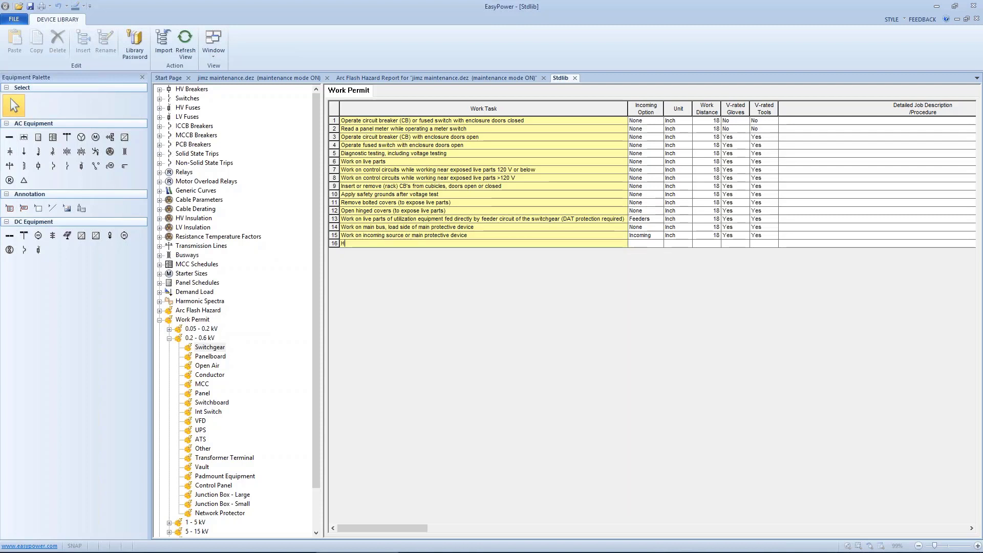
{"action": "type", "text": "HOT WOR"}
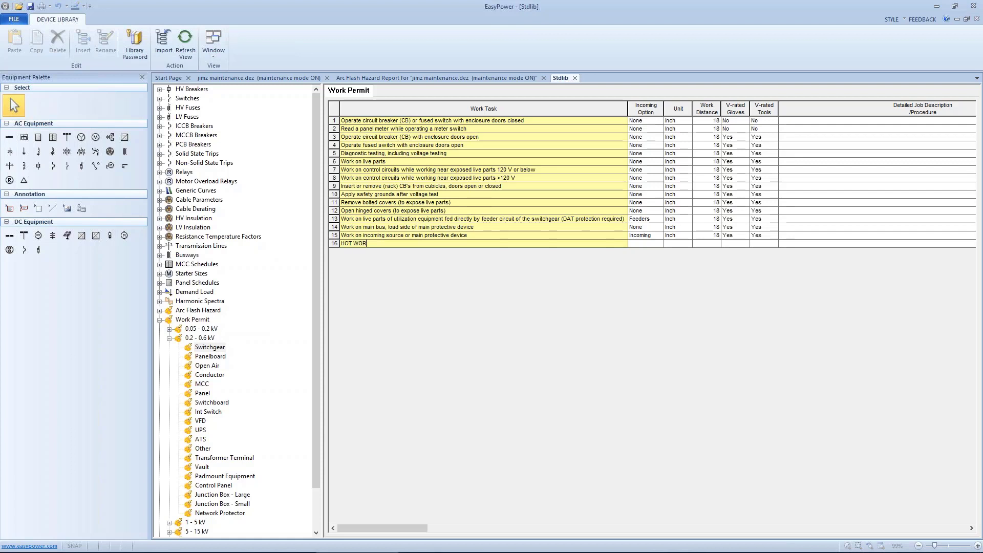
{"action": "type", "text": "K IN MAINTEN"}
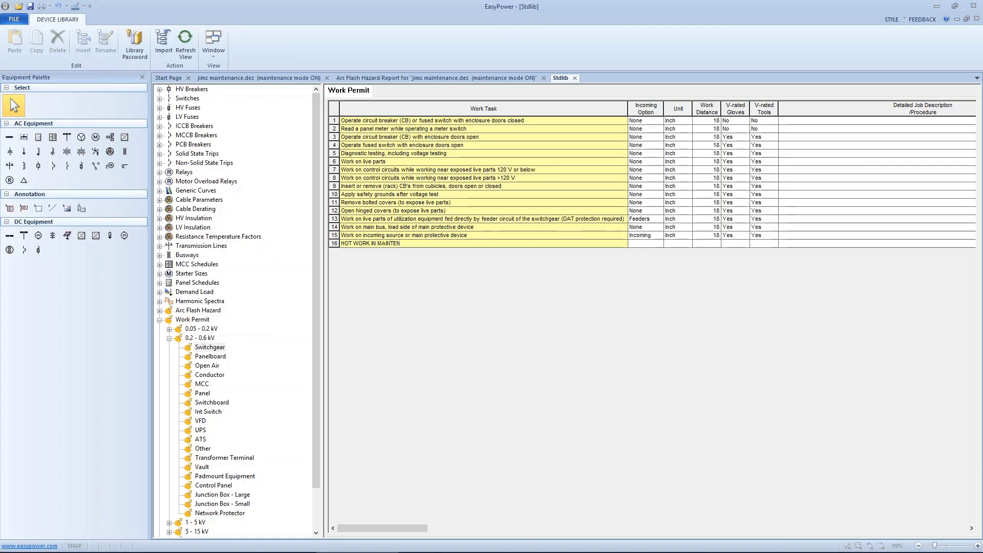
{"action": "type", "text": "ENCE MODE"}
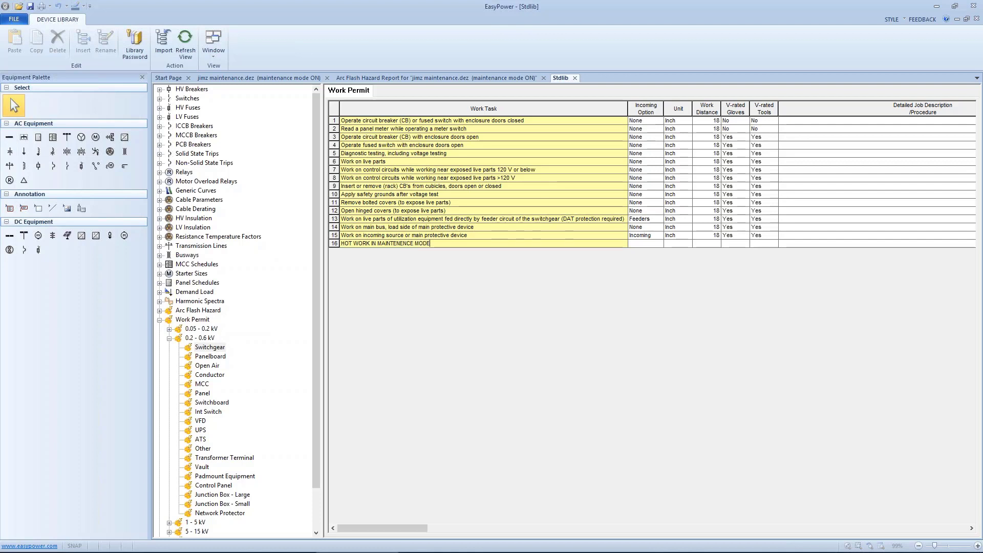
{"action": "key", "text": "Tab"}
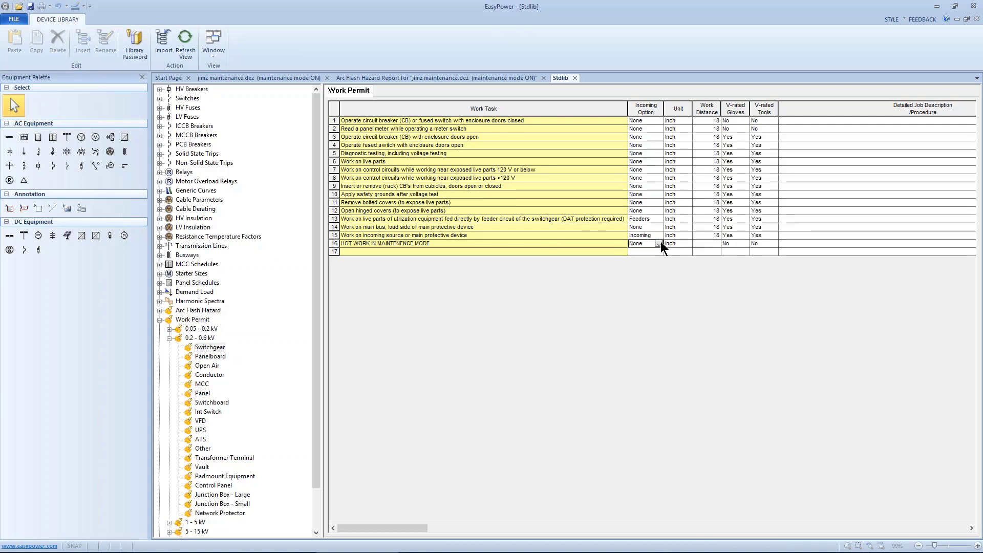
Set the new Switchgear task's work distance to 18 inches and its V-rated gloves and V-rated tools to Yes.
{"action": "left_click", "coordinate": [695, 243]}
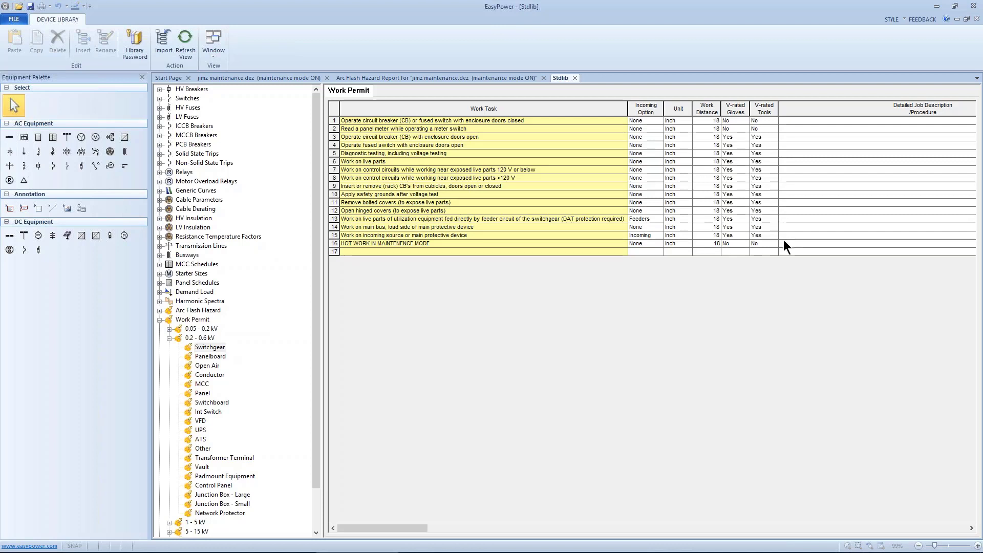
{"action": "left_click", "coordinate": [748, 242]}
{"action": "left_click", "coordinate": [734, 258]}
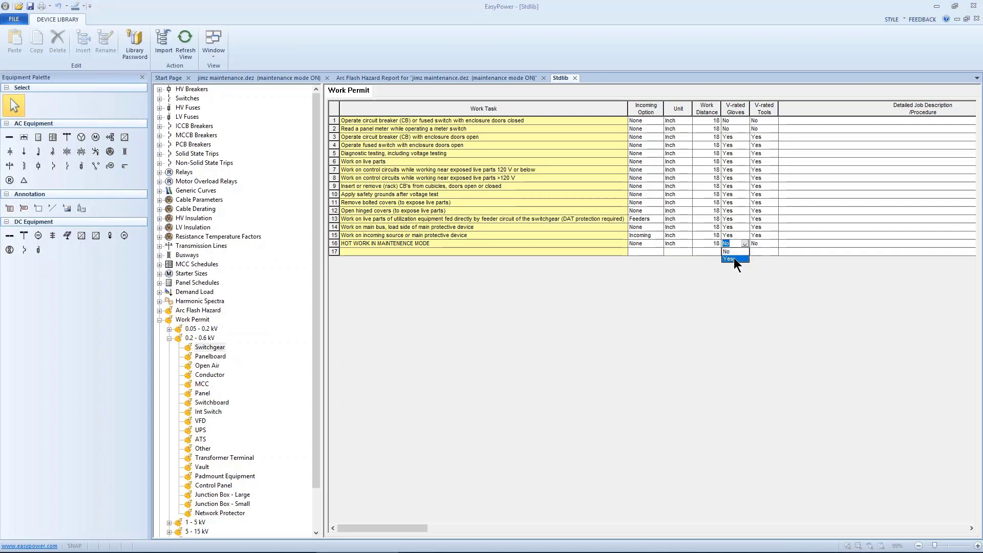
{"action": "left_click", "coordinate": [768, 244]}
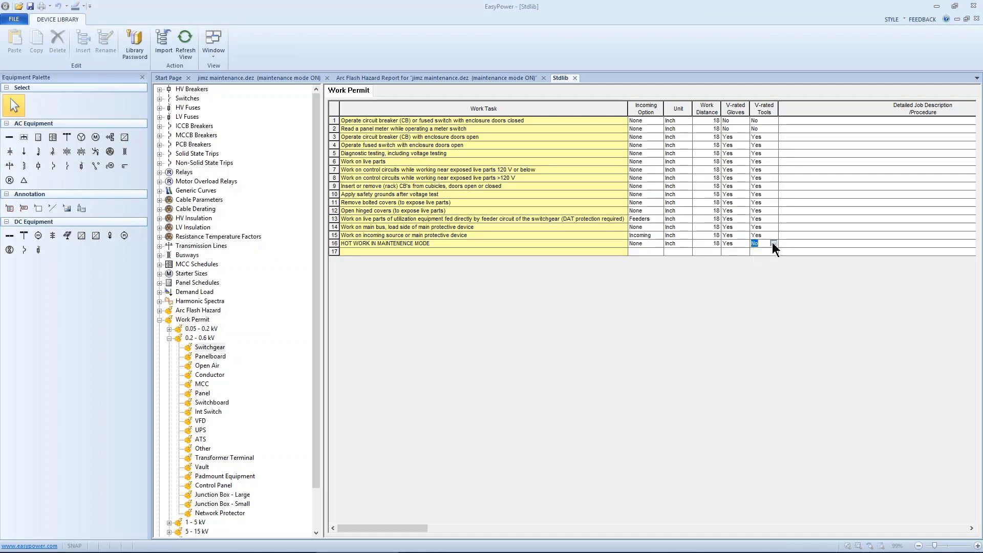
{"action": "left_click", "coordinate": [772, 244]}
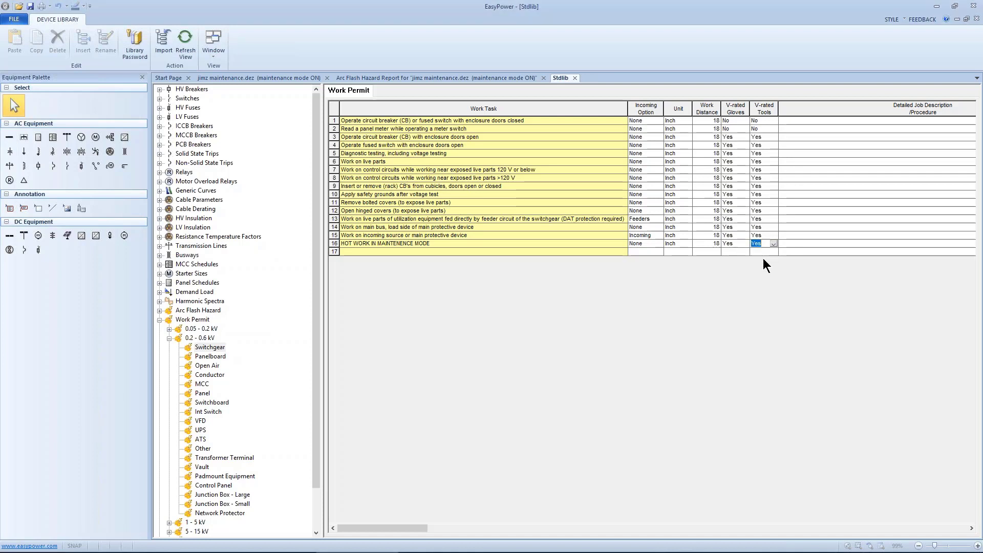
{"action": "left_click", "coordinate": [763, 259]}
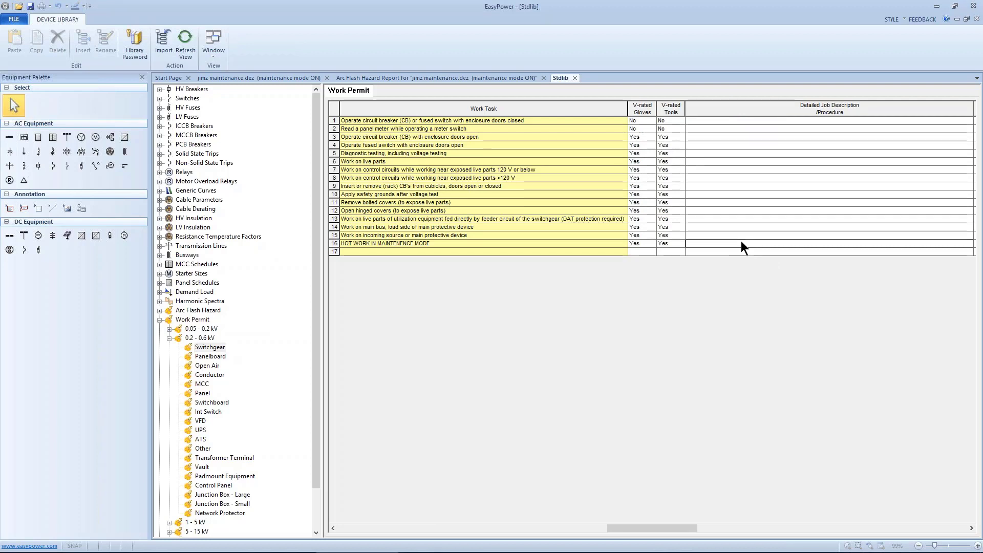
Enter "USE ONLY WHEN MAINTENCE MODE IN ENABLED" as the new Switchgear task's detailed job description.
{"action": "type", "text": "USE ONLY"}
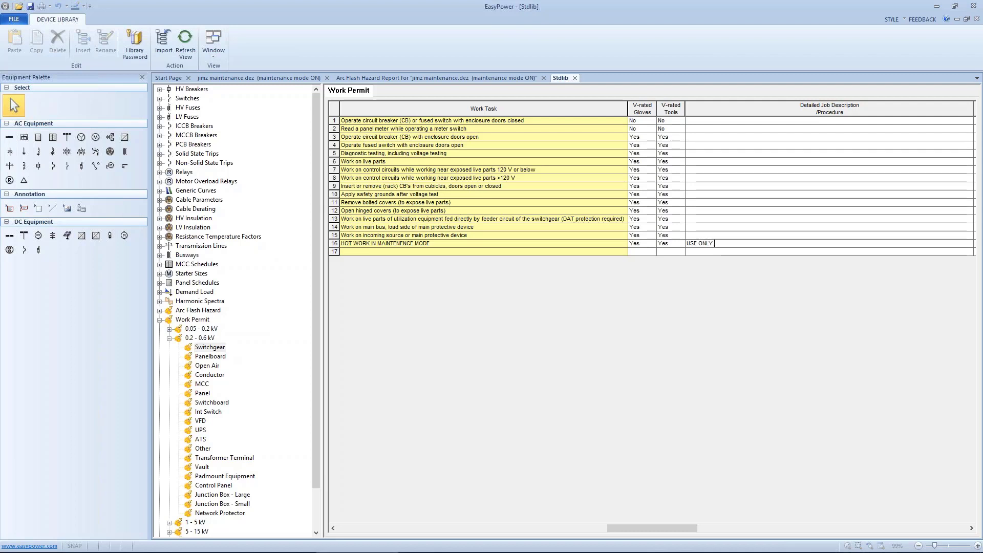
{"action": "type", "text": " WHEN M"}
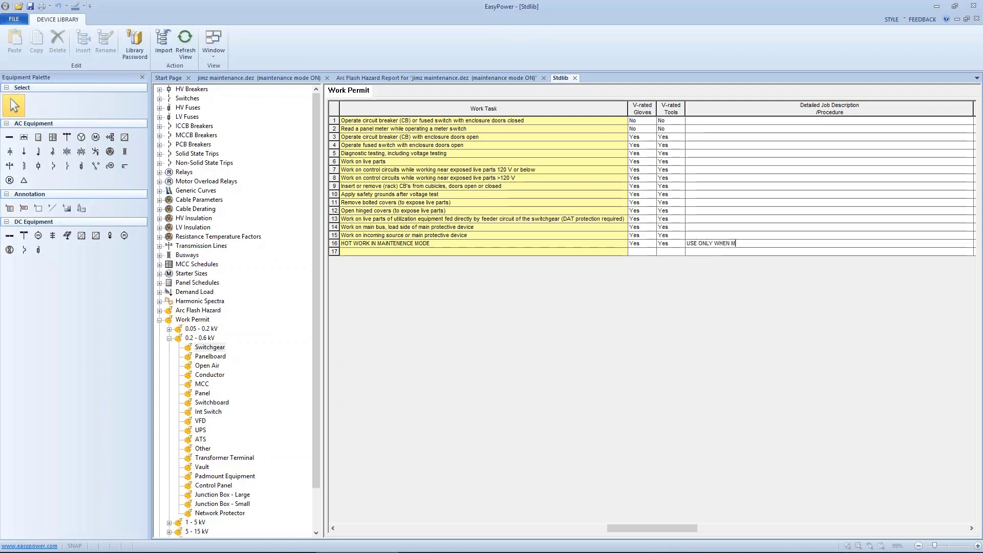
{"action": "type", "text": "AINTENCE MODE IN ENABL"}
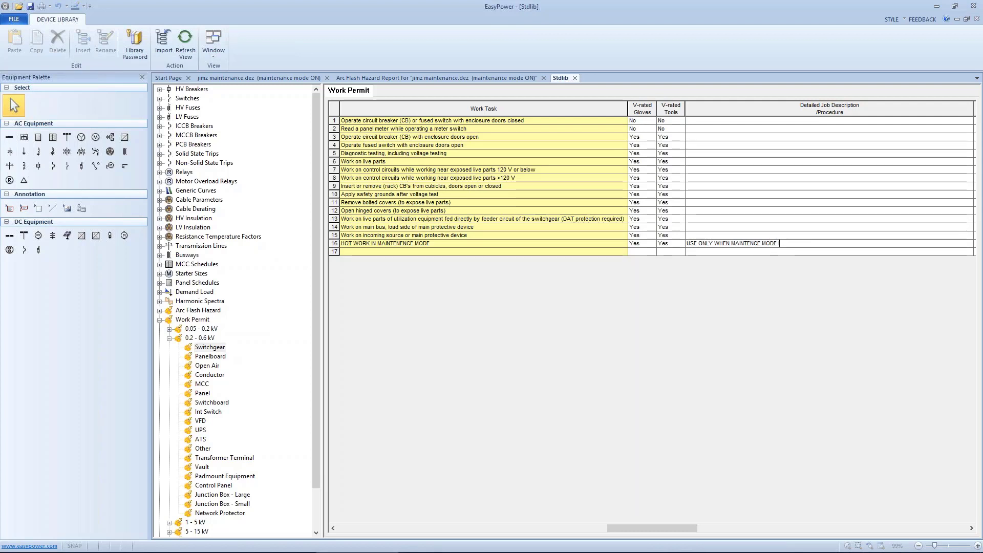
{"action": "type", "text": "ED"}
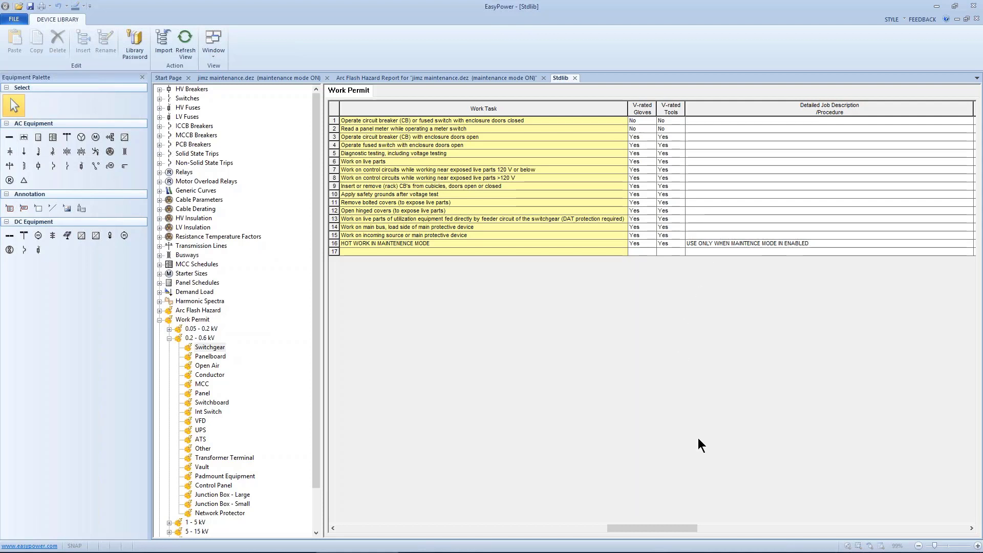
Check the Safe Work Practices field of the new Switchgear task and return to its main settings.
{"action": "left_click", "coordinate": [714, 526]}
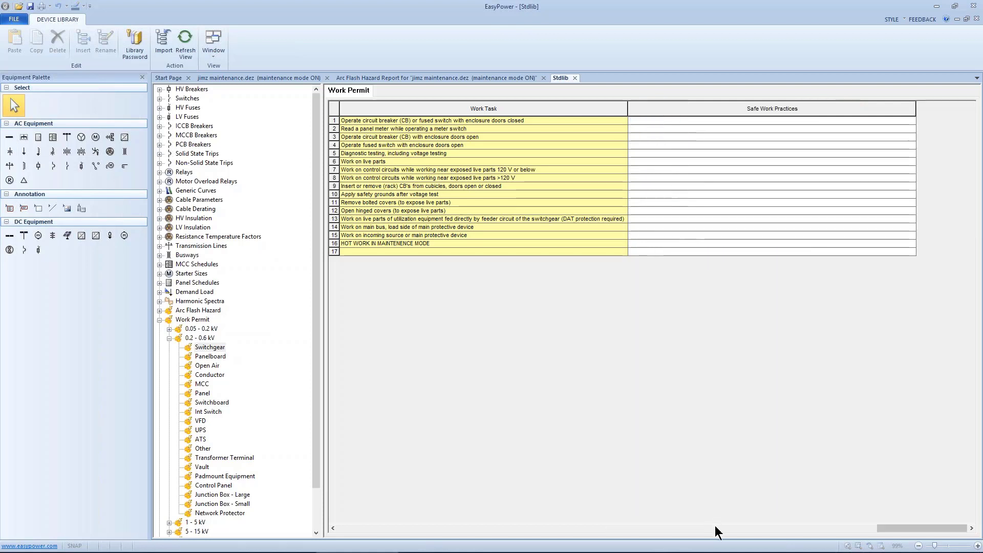
{"action": "left_click", "coordinate": [658, 240]}
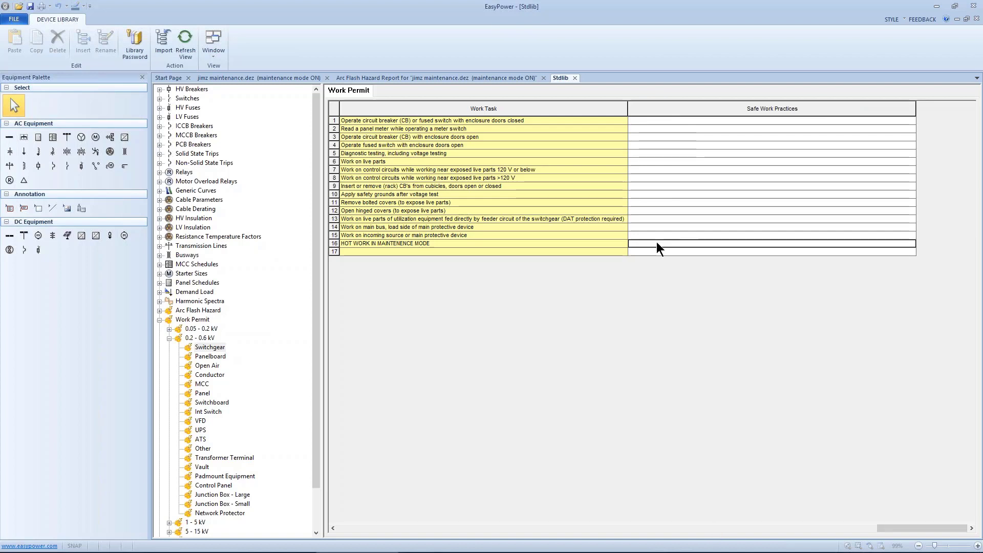
{"action": "left_click", "coordinate": [367, 523]}
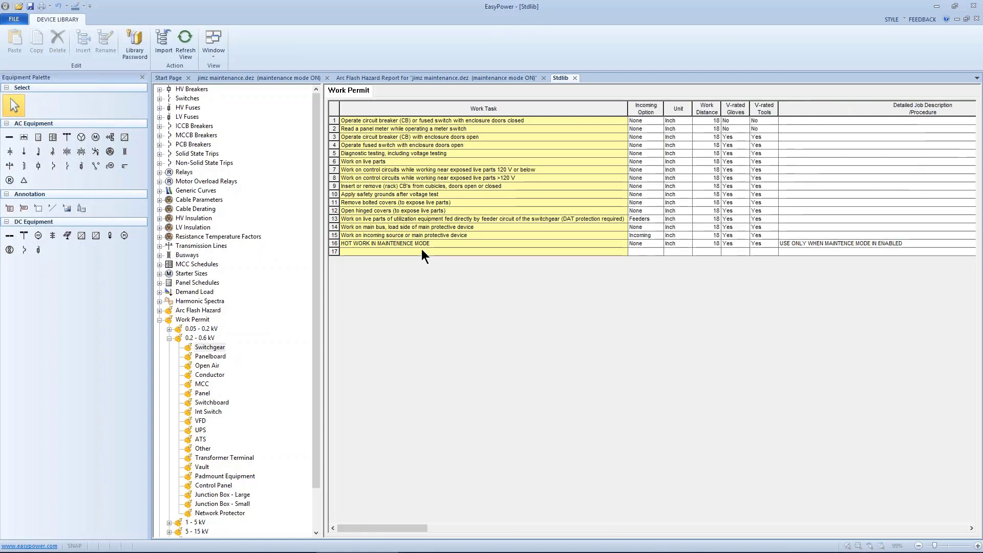
Add the work task "HOT WORK IN MAINTENCE MODE" to the 0.2 - 0.6 kV Panelboard list.
{"action": "left_click", "coordinate": [190, 346]}
{"action": "left_click", "coordinate": [193, 355]}
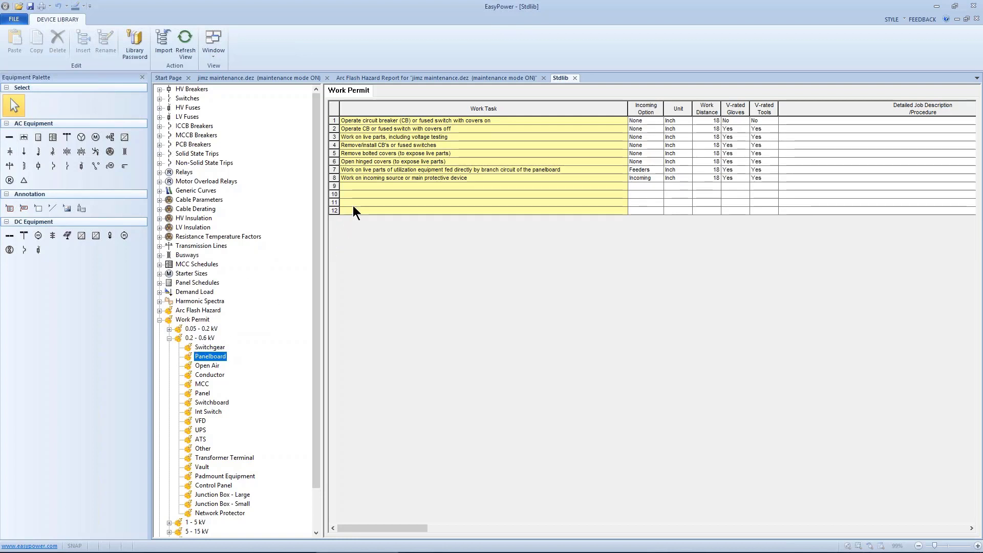
{"action": "left_click", "coordinate": [356, 187]}
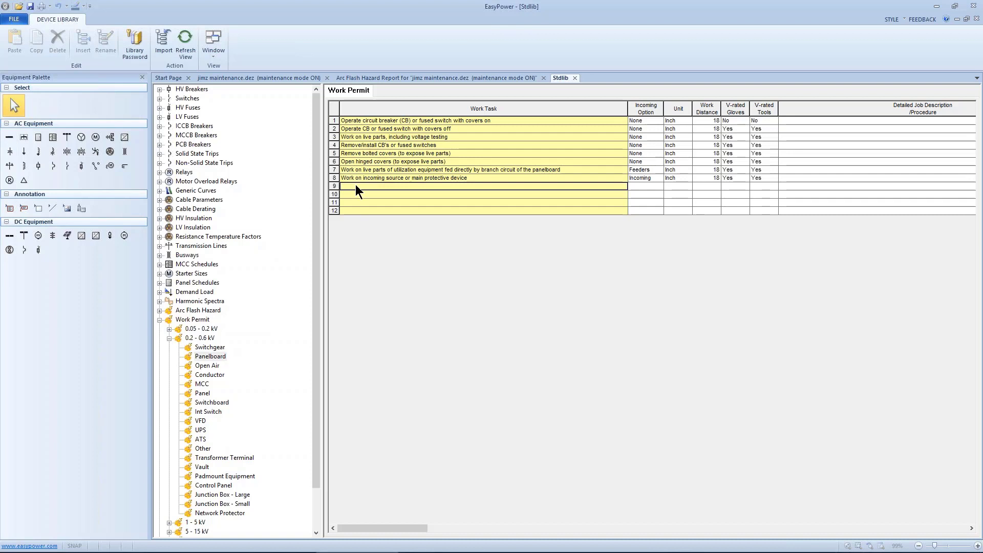
{"action": "type", "text": "HOT WORK"}
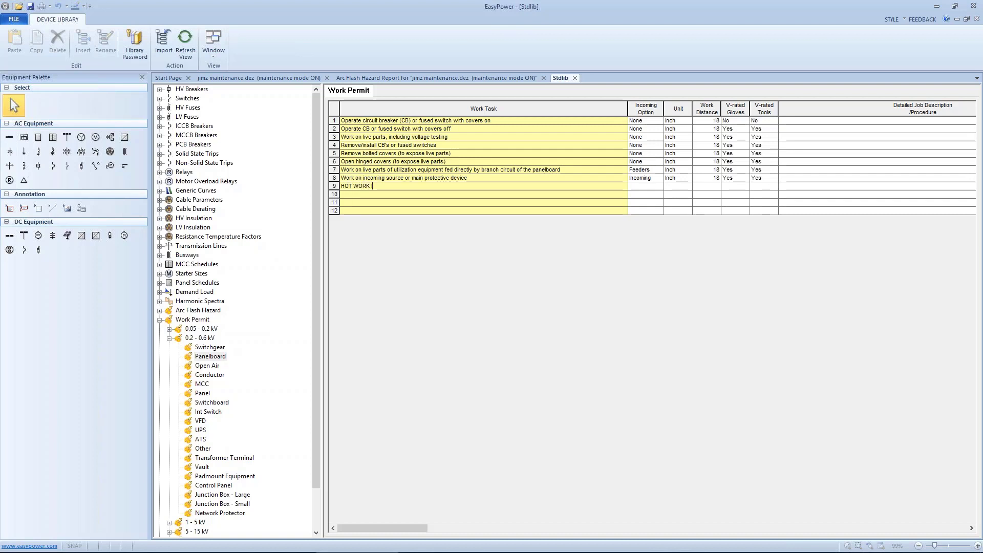
{"action": "type", "text": " IN MAINTEN"}
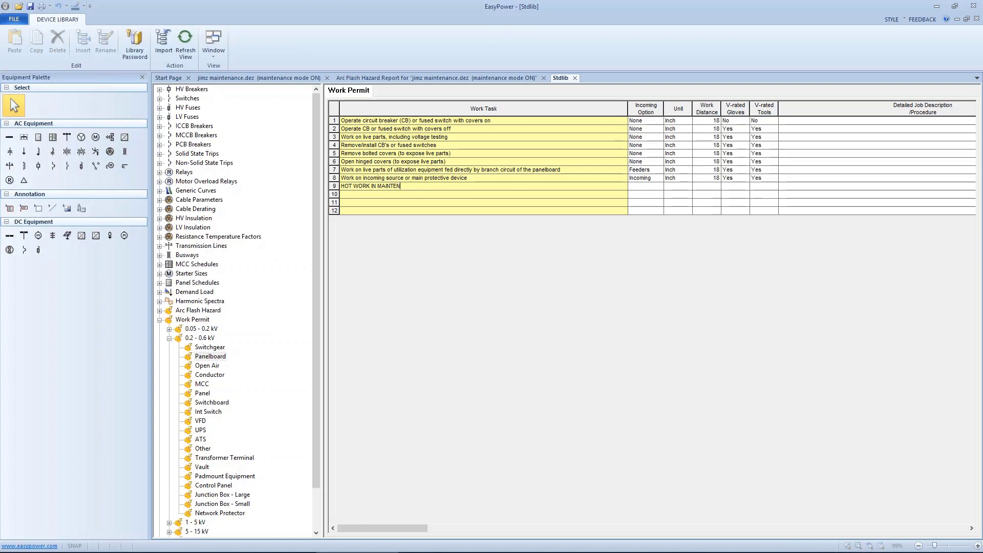
{"action": "type", "text": "CE MODE"}
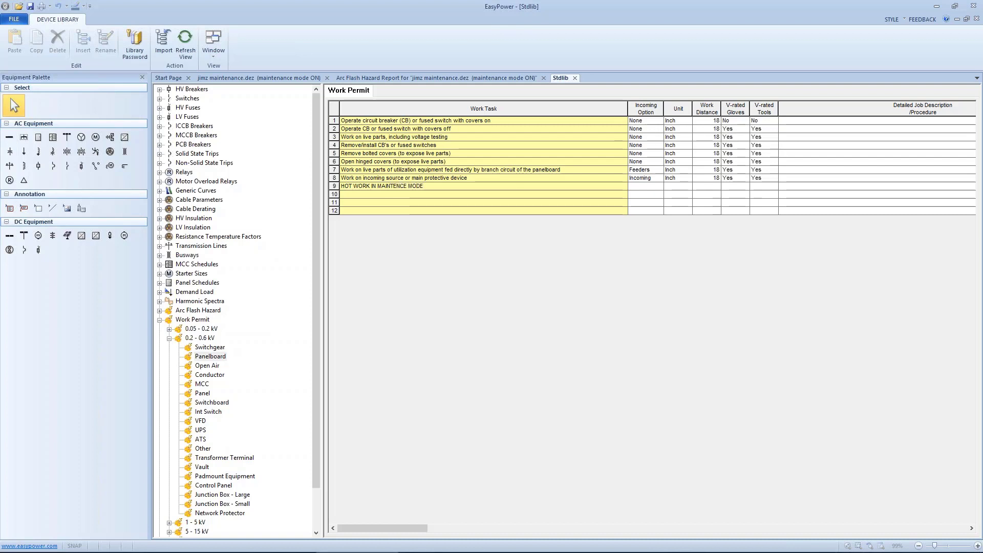
Set the new Panelboard task's incoming option to None and its work distance to 18 inches.
{"action": "left_click", "coordinate": [649, 185]}
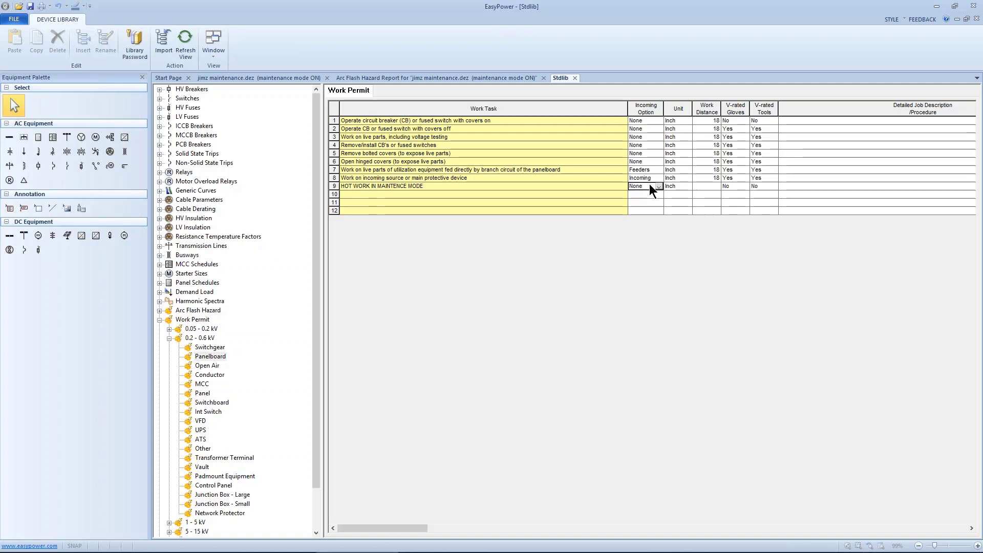
{"action": "left_click", "coordinate": [659, 186]}
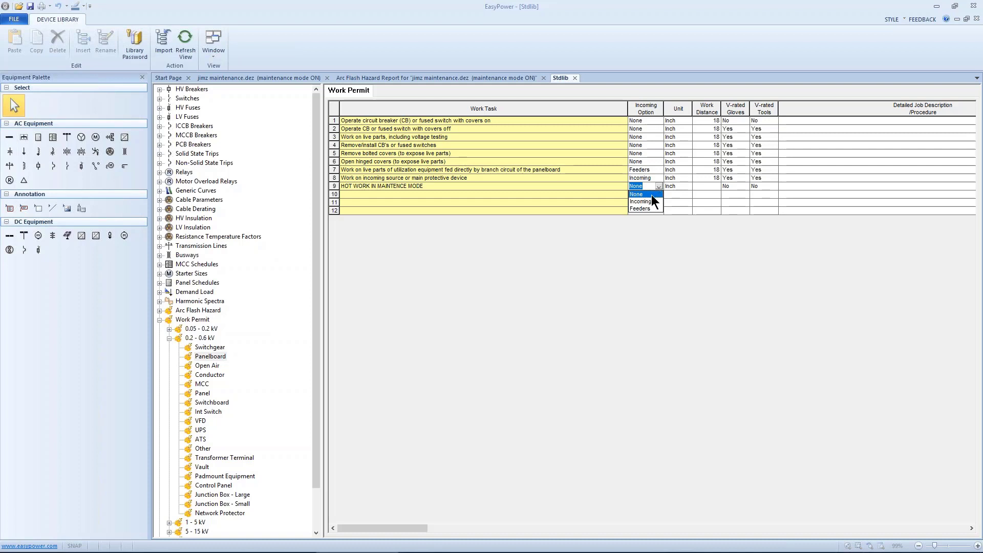
{"action": "left_click", "coordinate": [651, 195]}
{"action": "left_click", "coordinate": [697, 184]}
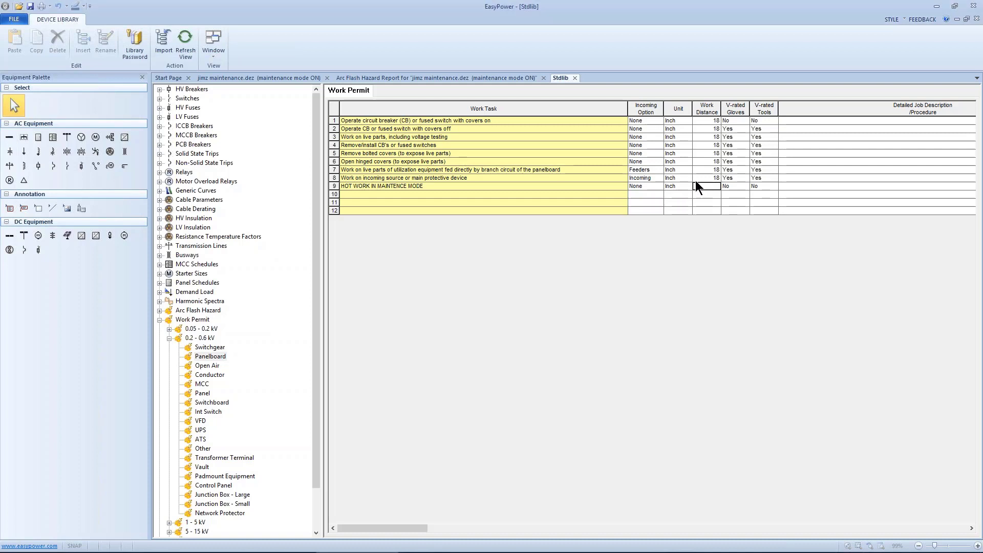
{"action": "type", "text": "18"}
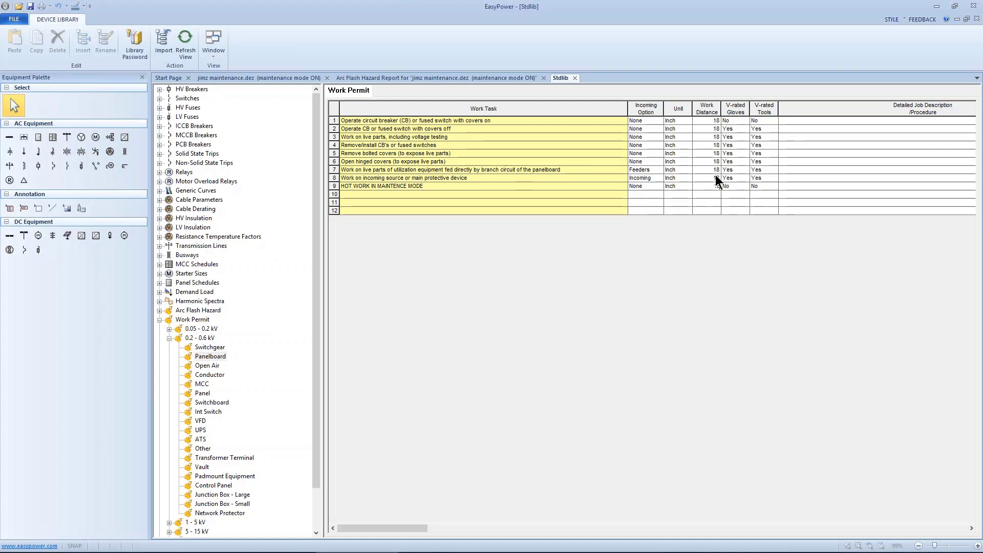
Set both V-rated gloves and V-rated tools to Yes for the new Panelboard task.
{"action": "left_click", "coordinate": [731, 185]}
{"action": "left_click", "coordinate": [746, 186]}
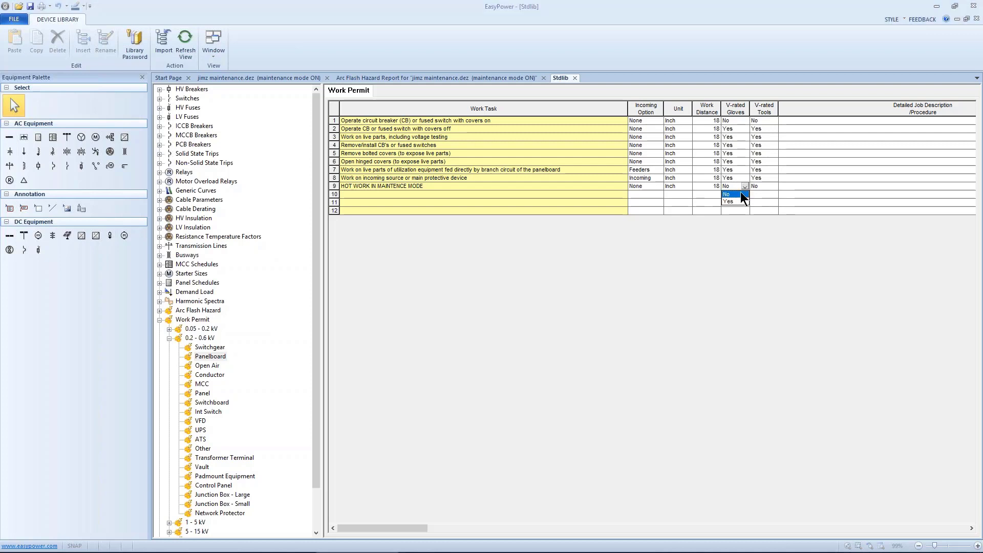
{"action": "left_click", "coordinate": [736, 200]}
{"action": "left_click", "coordinate": [763, 186]}
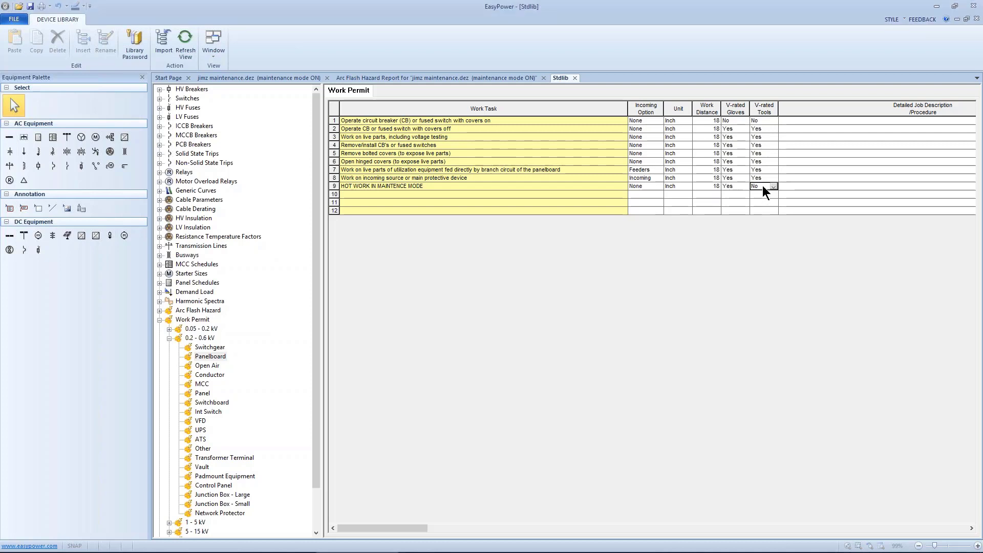
{"action": "left_click", "coordinate": [772, 187]}
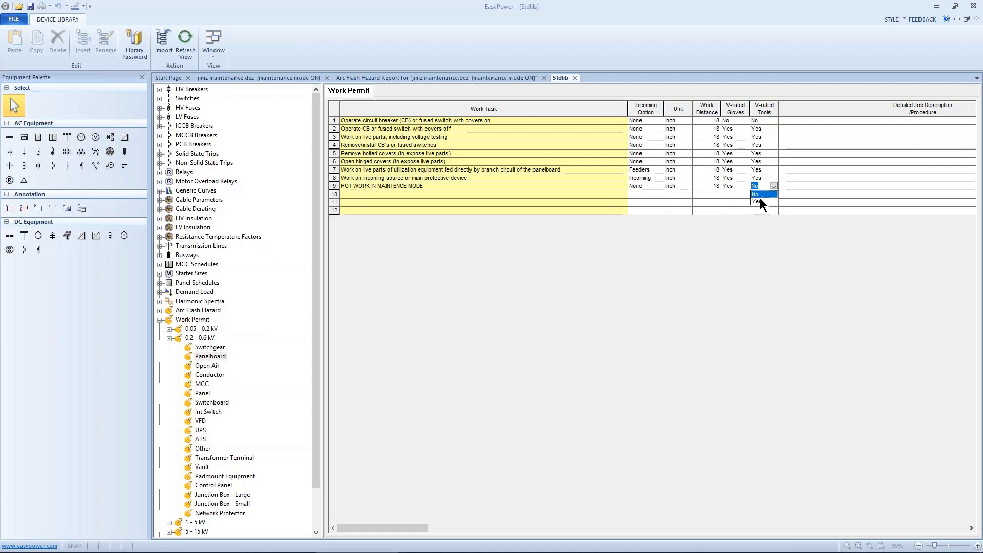
{"action": "left_click", "coordinate": [751, 199]}
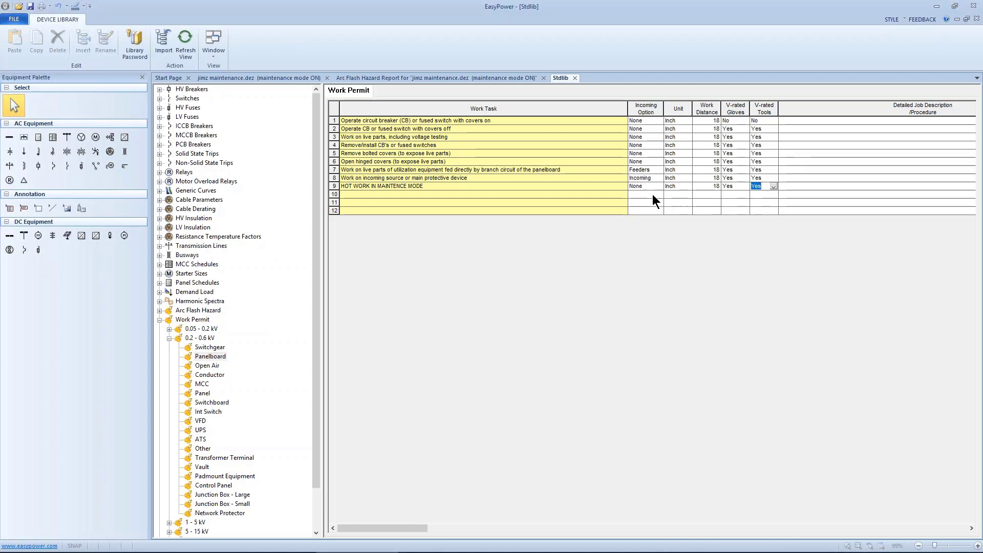
{"action": "left_click", "coordinate": [613, 185]}
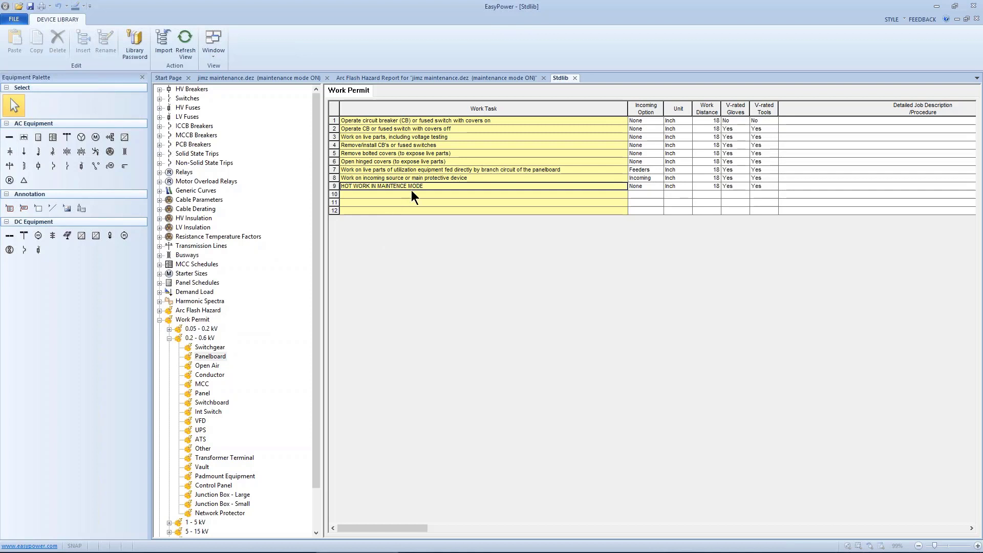
{"action": "left_click", "coordinate": [193, 356]}
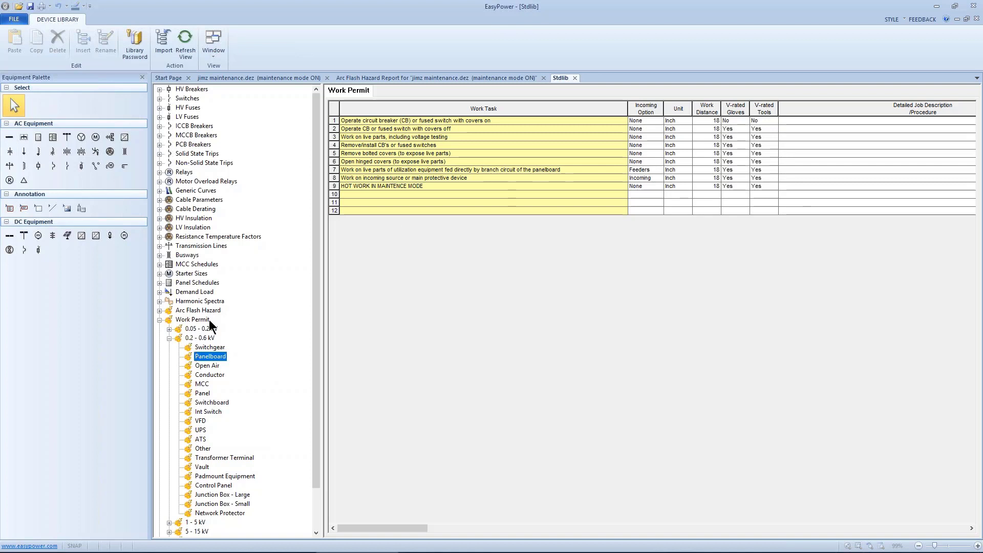
Add the work task "HOT WORK FOR MAINTENCE MODE ONLY" to the 0.2 - 0.6 kV Panel list.
{"action": "left_click", "coordinate": [195, 393]}
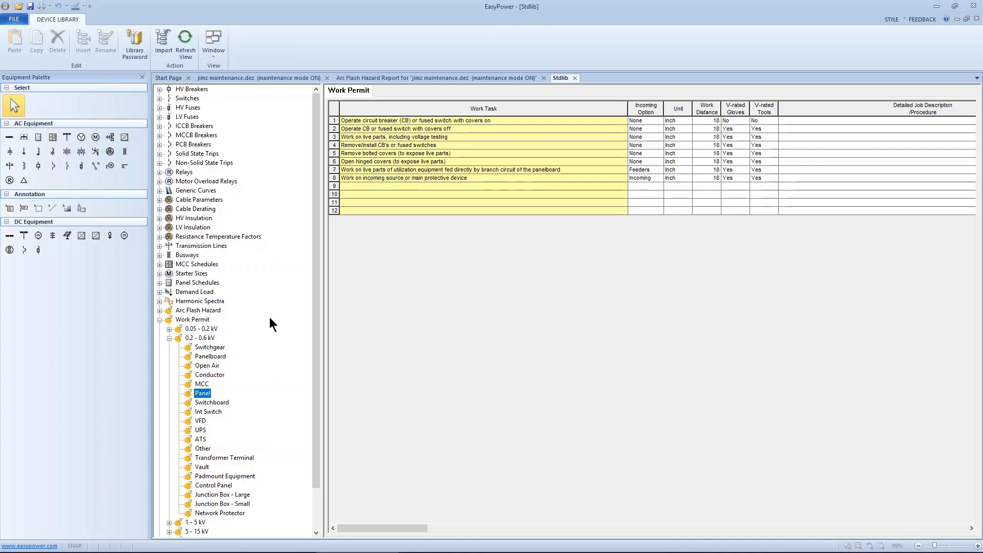
{"action": "left_click", "coordinate": [367, 188]}
{"action": "type", "text": "HOT"}
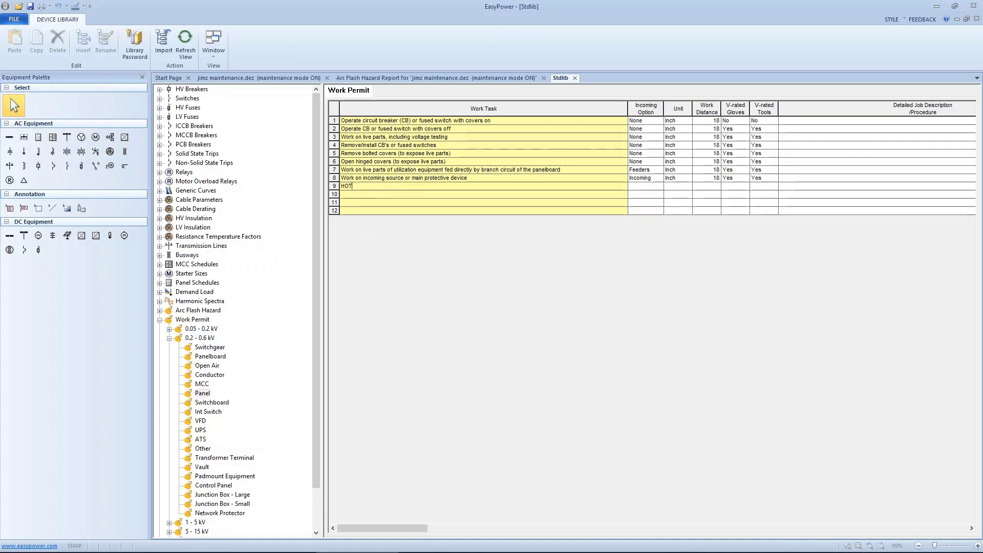
{"action": "type", "text": " WORK FO"}
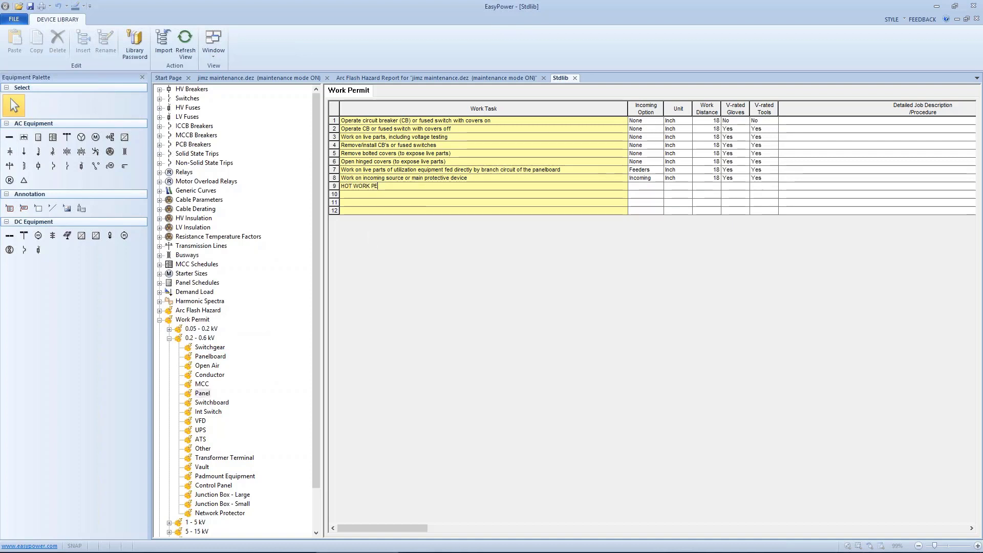
{"action": "type", "text": "R MAIN"}
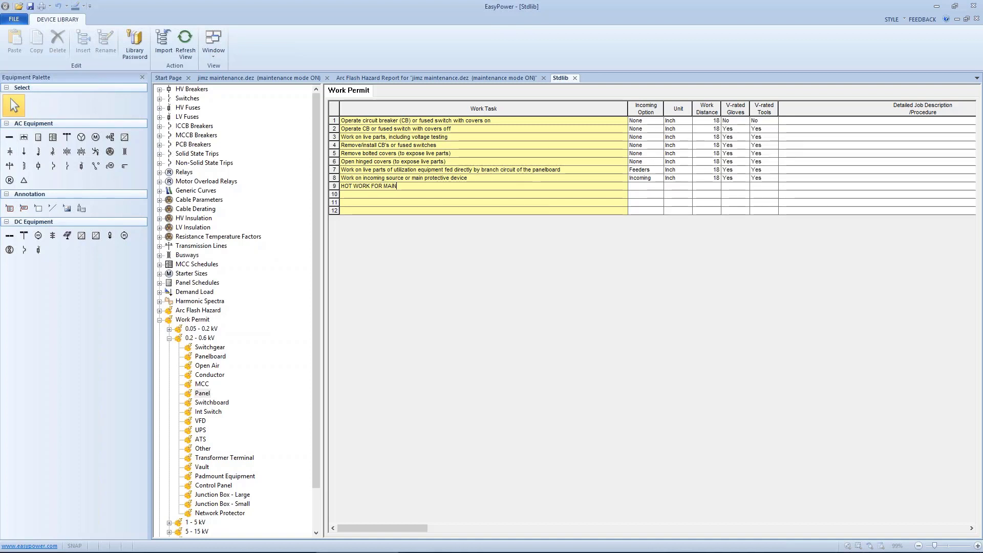
{"action": "type", "text": "TENCE MODE ONLY"}
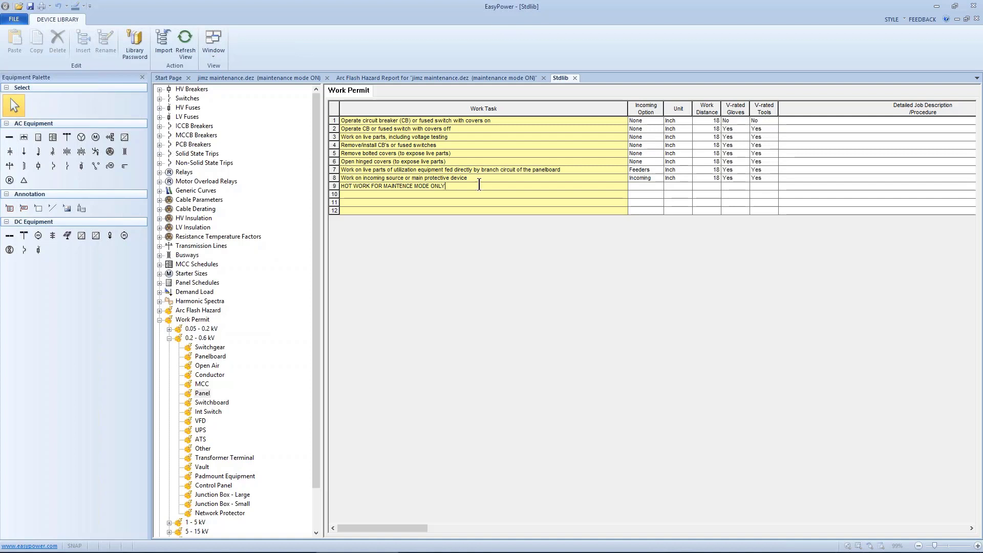
Set the new Panel task's incoming option to None and its work distance to 18 inches.
{"action": "left_click", "coordinate": [652, 188]}
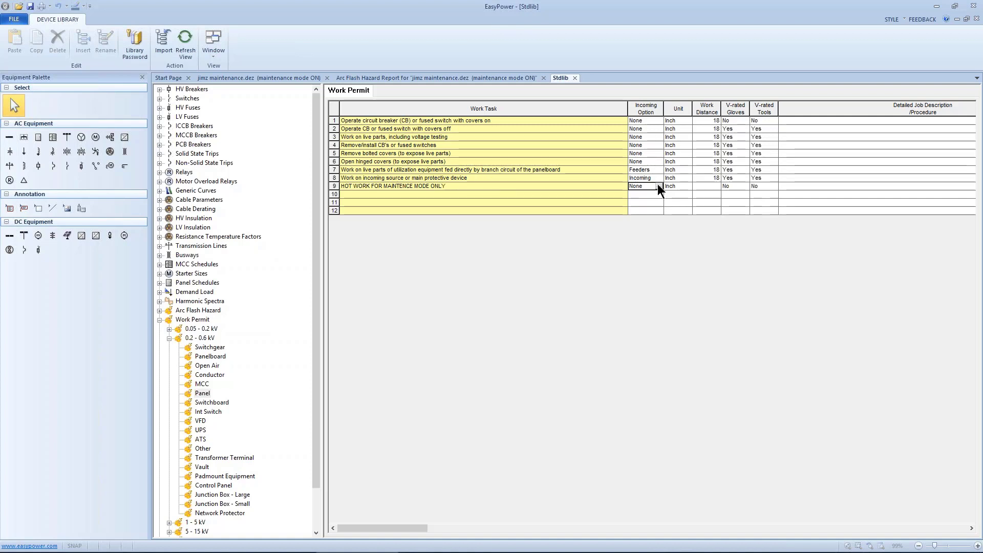
{"action": "left_click", "coordinate": [658, 187]}
{"action": "left_click", "coordinate": [648, 195]}
{"action": "left_click", "coordinate": [694, 185]}
{"action": "type", "text": "18"}
Set V-rated gloves and V-rated tools to Yes for the new Panel task.
{"action": "left_click", "coordinate": [744, 187]}
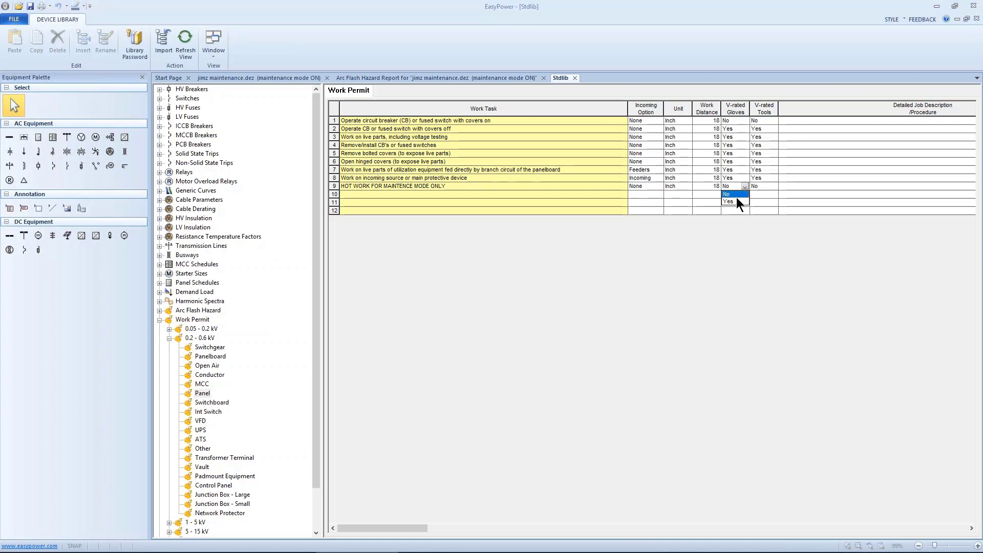
{"action": "left_click", "coordinate": [737, 198]}
{"action": "left_click", "coordinate": [739, 190]}
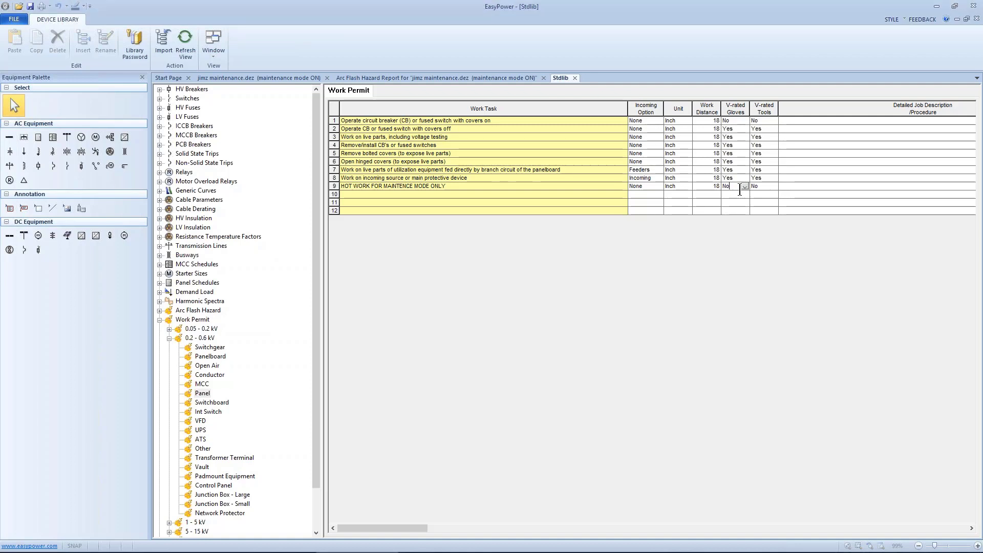
{"action": "left_click", "coordinate": [745, 186]}
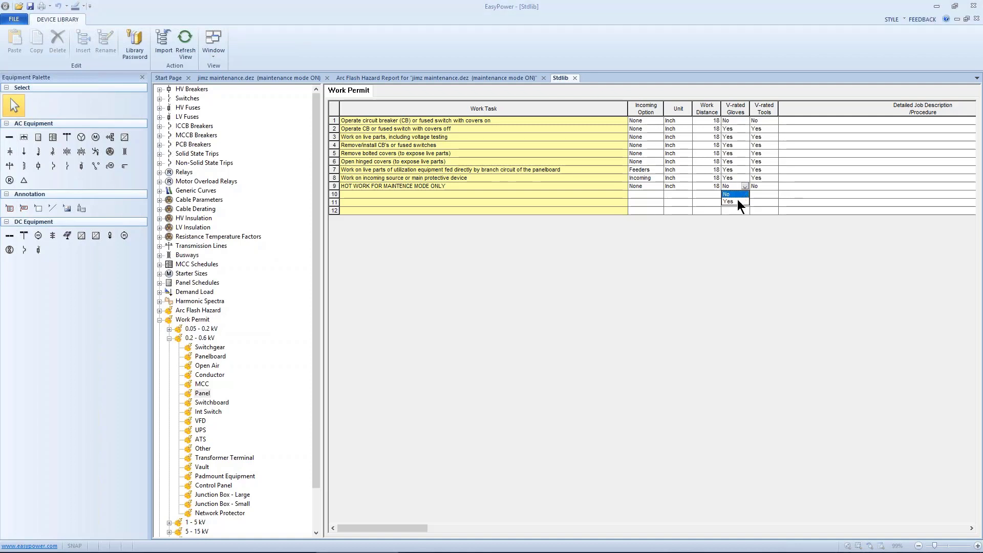
{"action": "left_click", "coordinate": [737, 201]}
{"action": "left_click", "coordinate": [762, 188]}
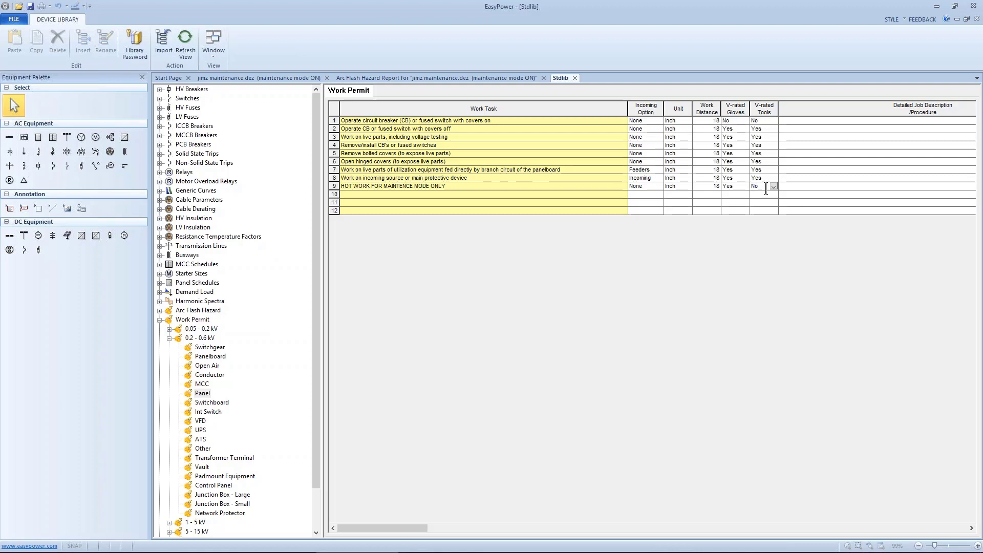
{"action": "left_click", "coordinate": [774, 187]}
{"action": "left_click", "coordinate": [762, 201]}
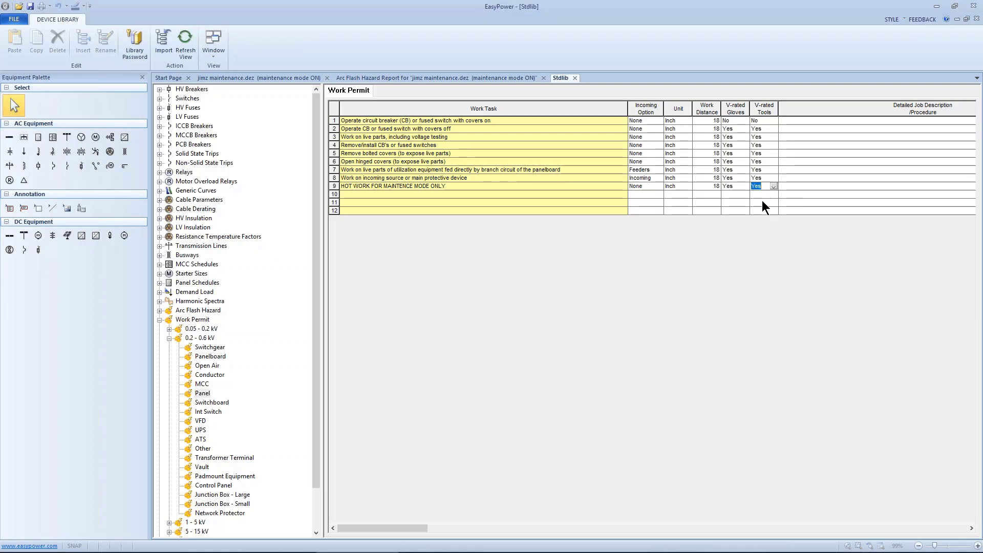
Close the device library and return to the jimz maintenance one-line diagram.
{"action": "left_click", "coordinate": [13, 19]}
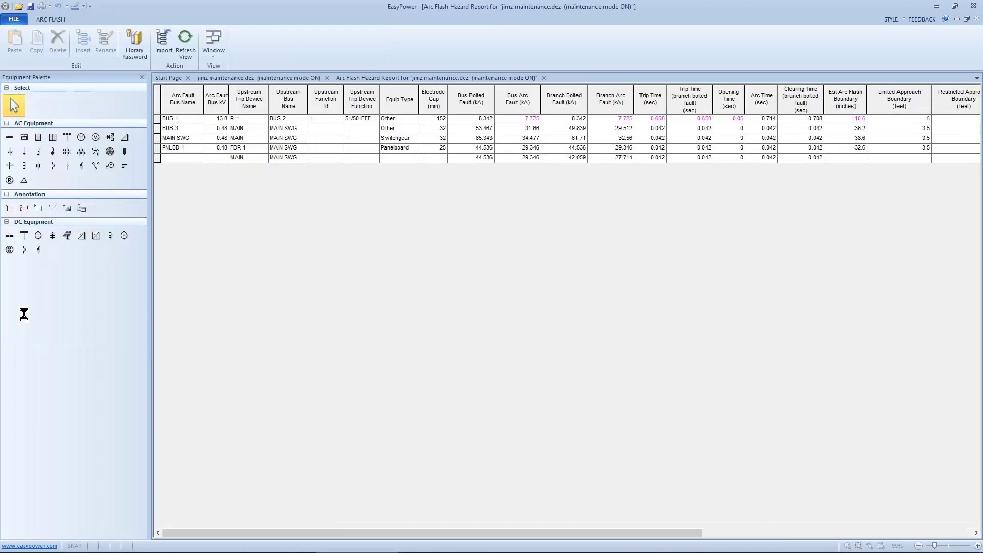
{"action": "left_click", "coordinate": [23, 315]}
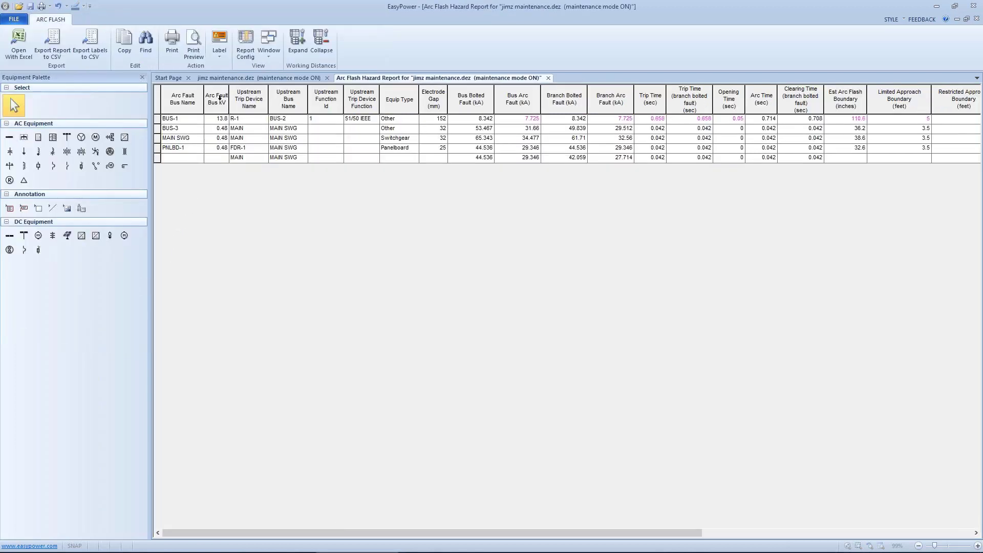
{"action": "left_click", "coordinate": [299, 78]}
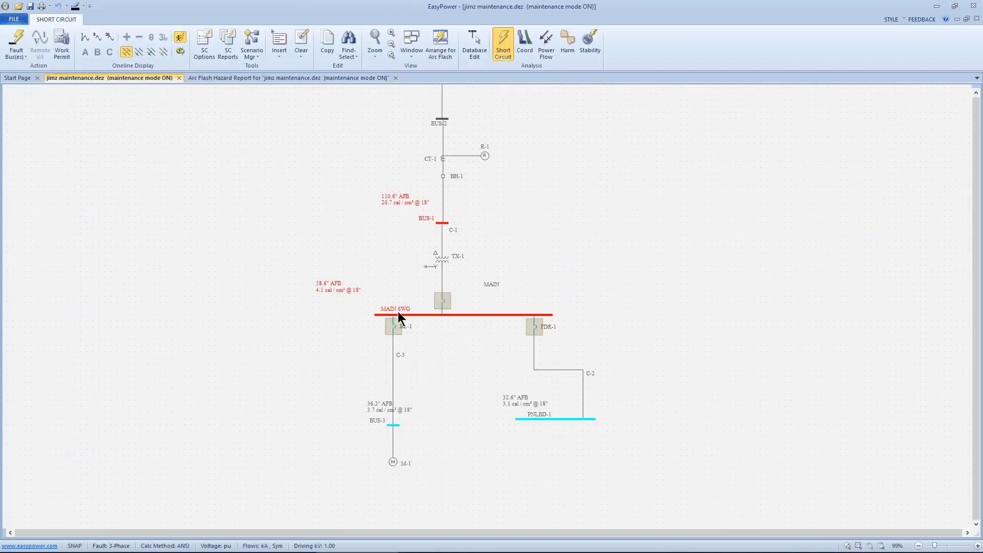
Calculate the arc flash hazard at PNLBD-1 only and expand its working distances in the report arranged with the one-line.
{"action": "left_click", "coordinate": [532, 420]}
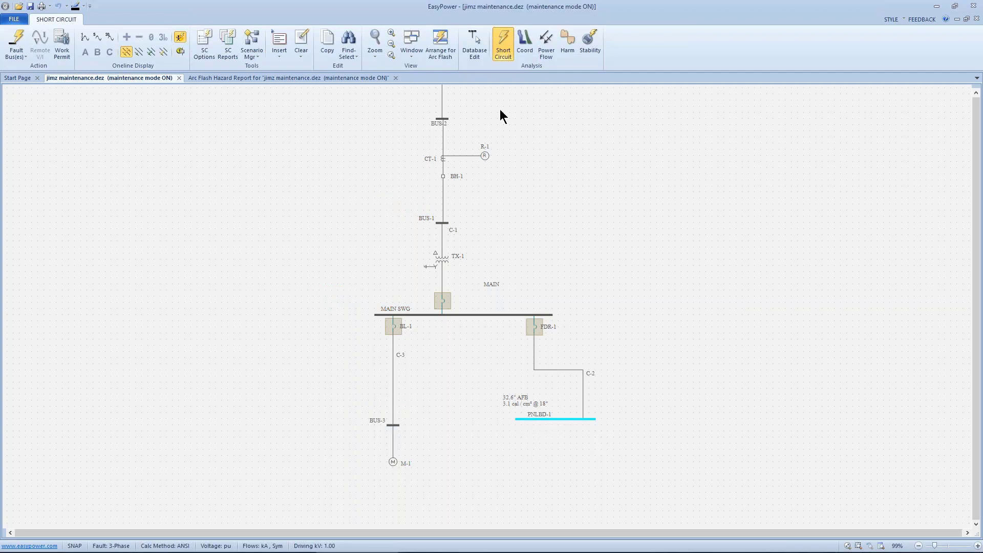
{"action": "left_click", "coordinate": [441, 34]}
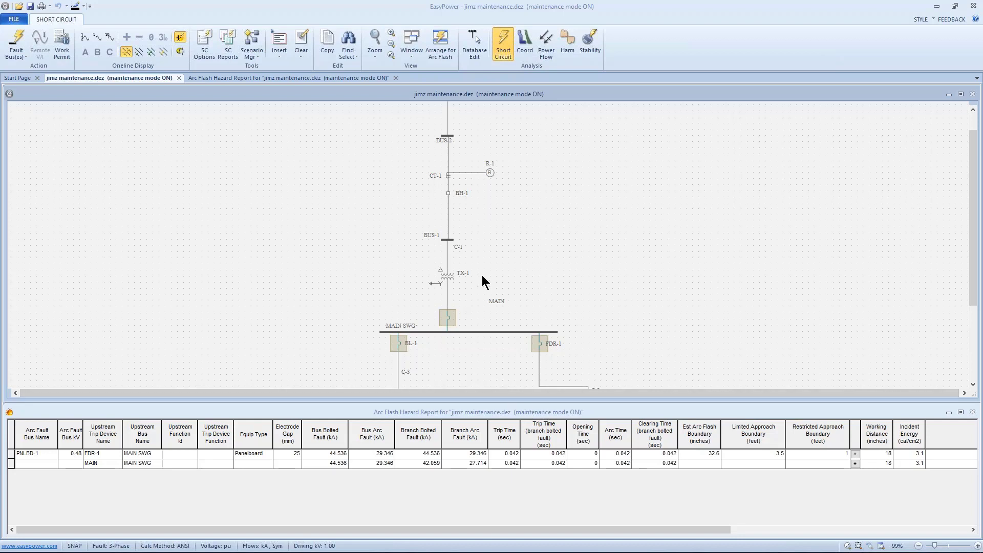
{"action": "left_click_drag", "start_coordinate": [594, 308], "coordinate": [557, 243]}
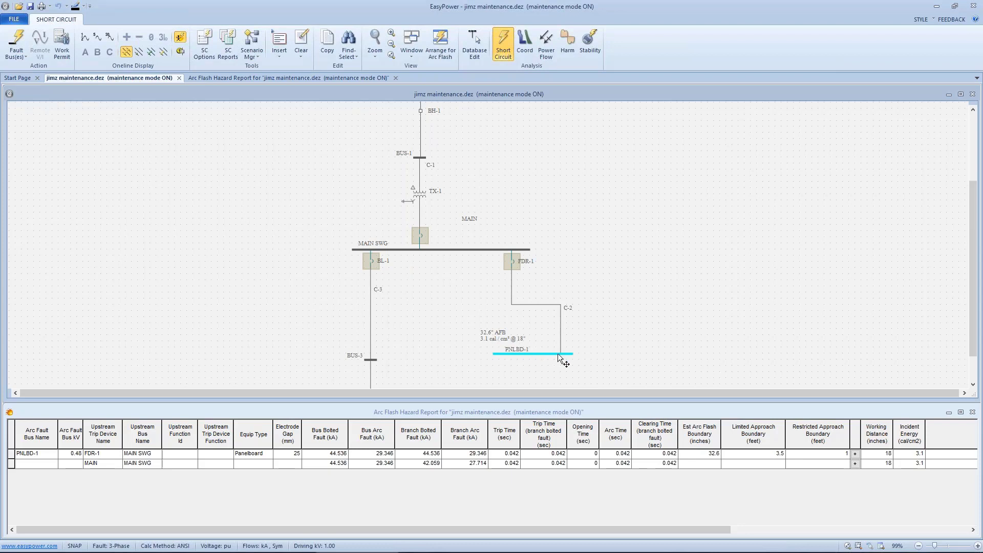
{"action": "left_click", "coordinate": [855, 454]}
{"action": "left_click", "coordinate": [686, 333]}
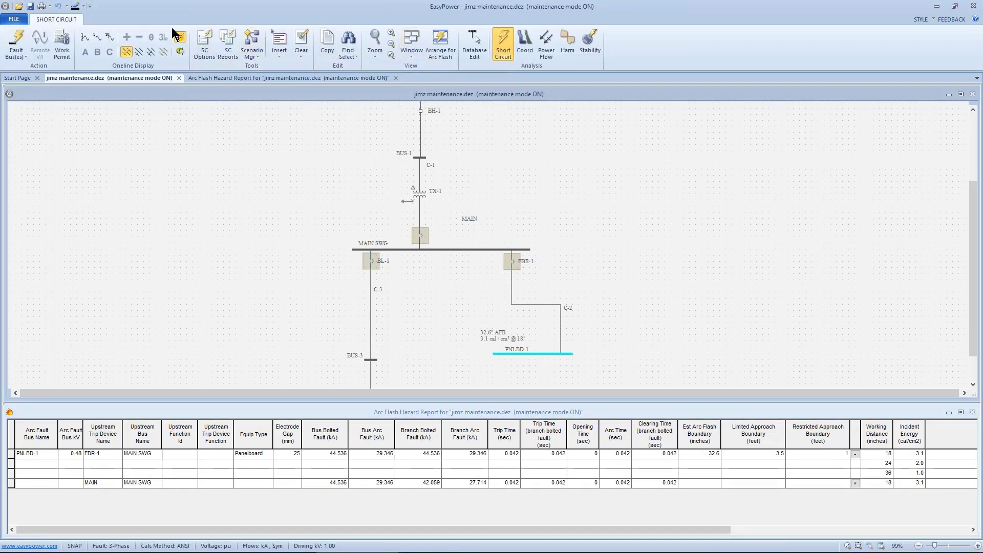
Add a 6-inch default working distance for the 0.3 - 0.75 kV and 0.3 - 0.75 kV (Switchgear) ranges in the arc flash options.
{"action": "left_click", "coordinate": [205, 41]}
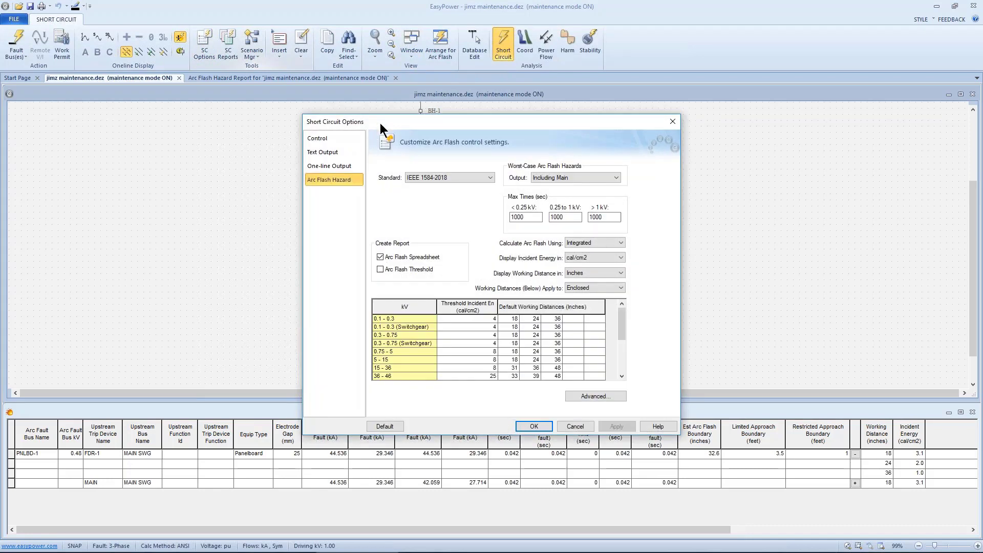
{"action": "left_click_drag", "start_coordinate": [395, 121], "coordinate": [539, 114]}
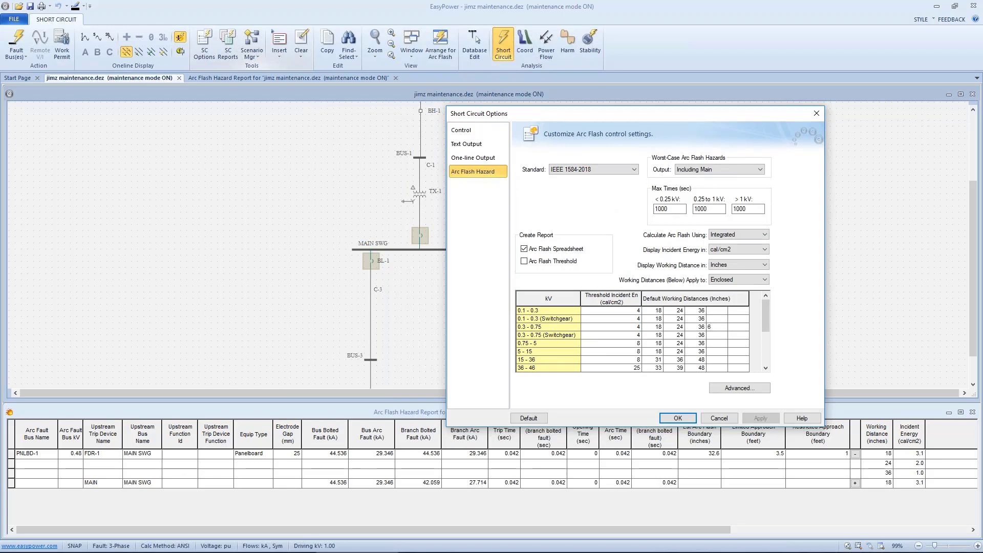
{"action": "left_click", "coordinate": [712, 335]}
{"action": "type", "text": "6"}
{"action": "left_click", "coordinate": [683, 418]}
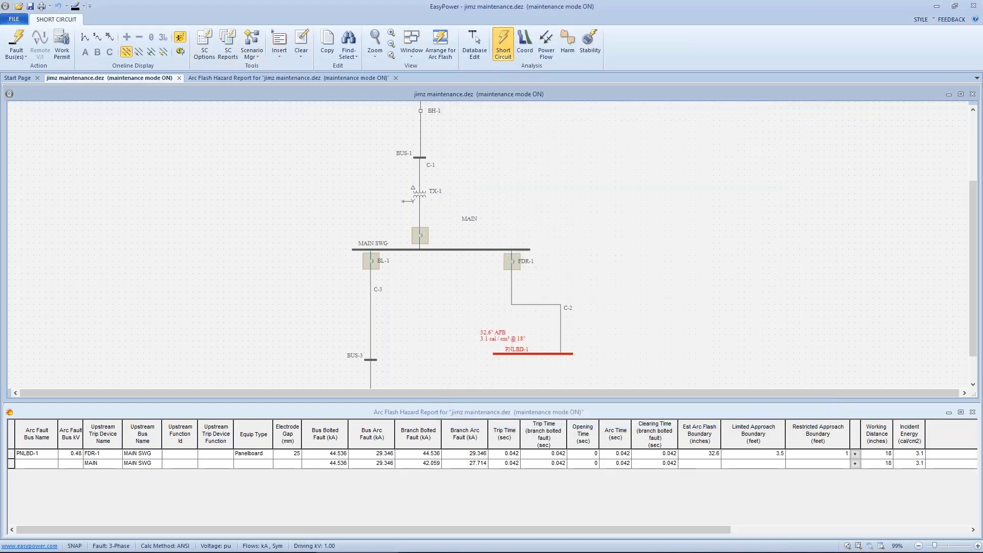
Expand PNLBD-1's working distances in the arc flash report to examine the incident energy at 6 inches.
{"action": "left_click_drag", "start_coordinate": [659, 368], "coordinate": [612, 268]}
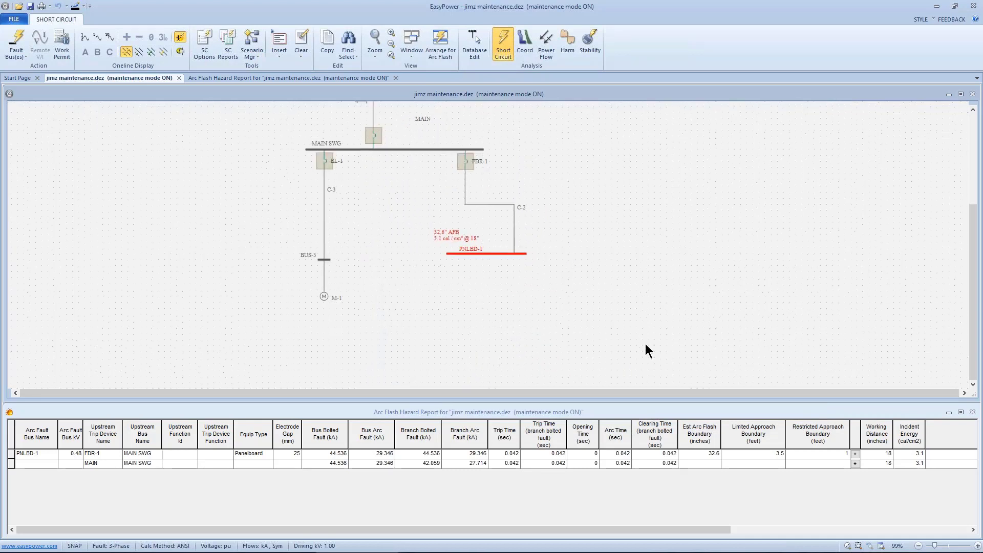
{"action": "left_click", "coordinate": [854, 454]}
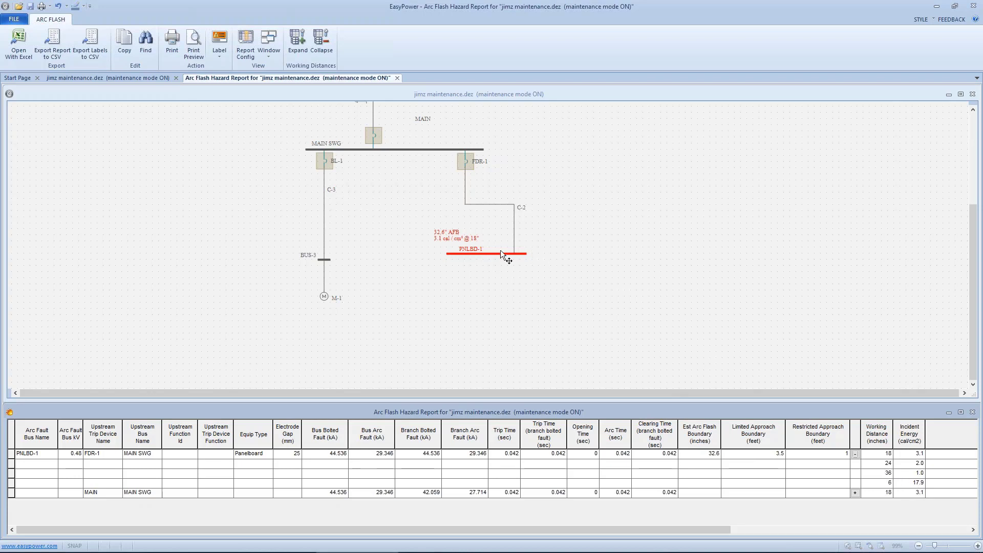
{"action": "left_click", "coordinate": [428, 227]}
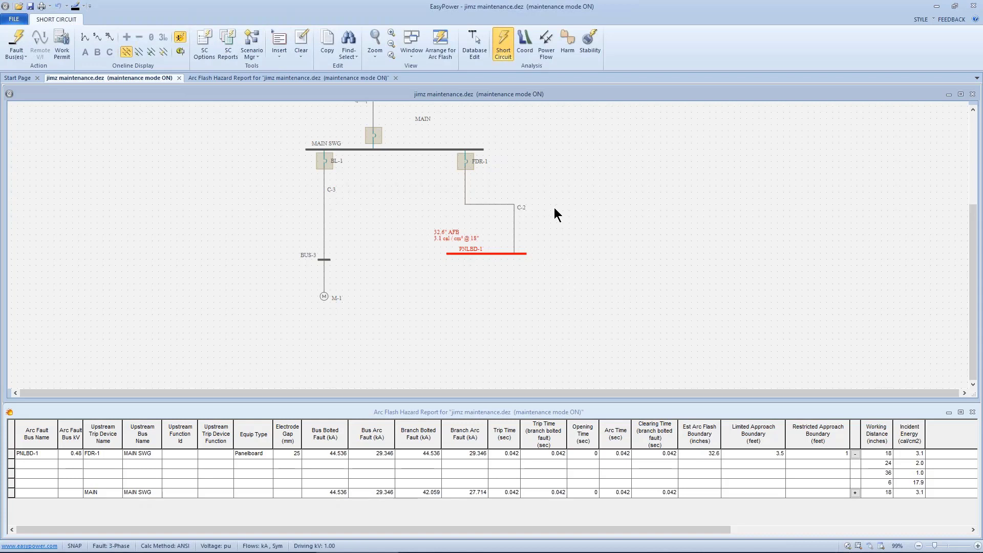
Remove the 6-inch default working distances from both 0.3 - 0.75 kV ranges and apply the arc flash options.
{"action": "left_click", "coordinate": [207, 38]}
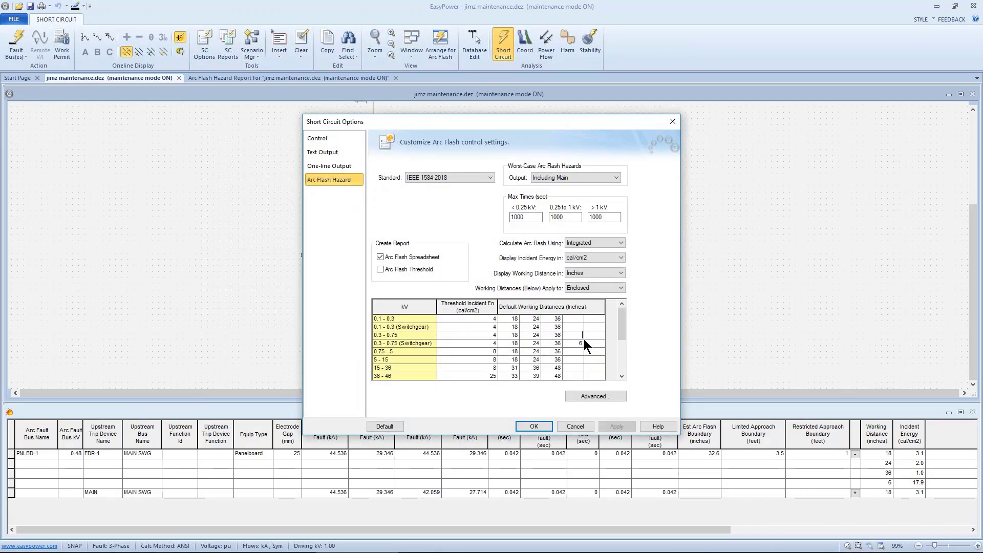
{"action": "left_click", "coordinate": [583, 343]}
{"action": "double_click", "coordinate": [581, 343]}
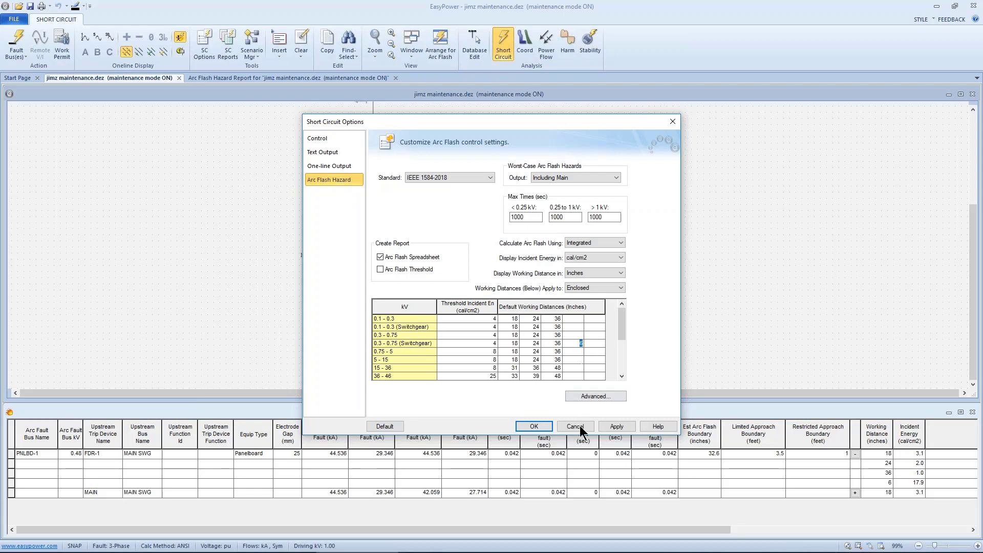
{"action": "key", "text": "Delete"}
{"action": "left_click", "coordinate": [617, 427]}
{"action": "left_click", "coordinate": [530, 426]}
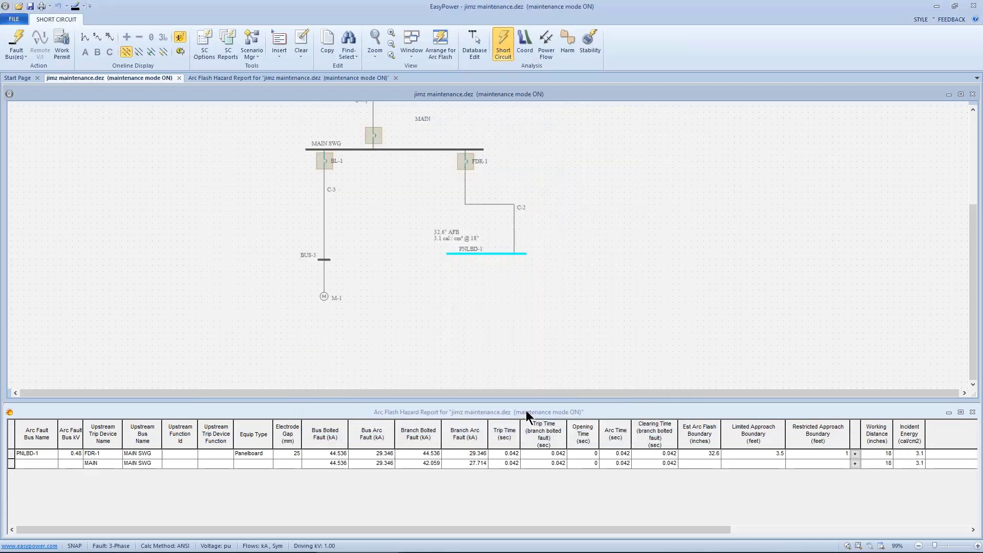
{"action": "left_click_drag", "start_coordinate": [417, 246], "coordinate": [452, 279]}
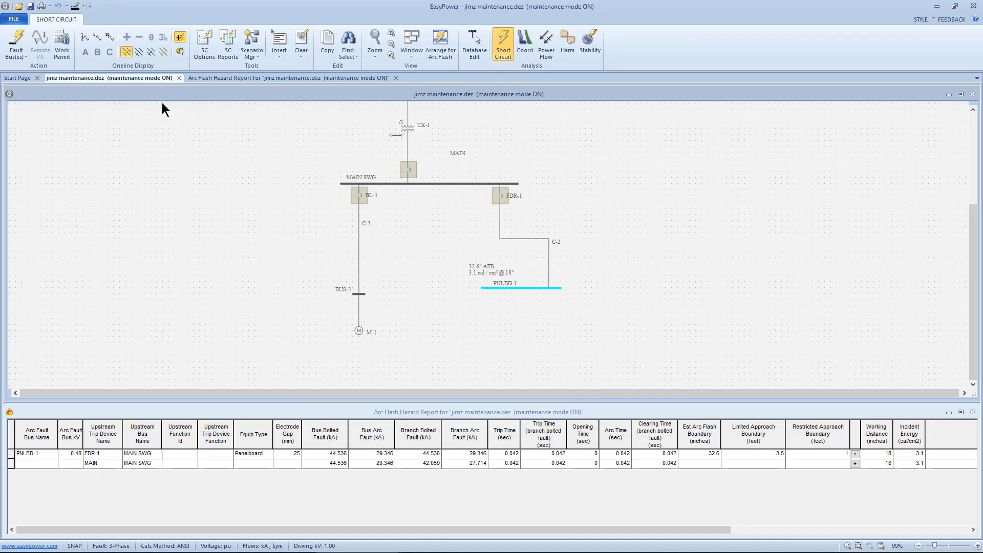
Switch to Word and start browsing the computer for a document to open.
{"action": "mouse_move", "coordinate": [163, 551]}
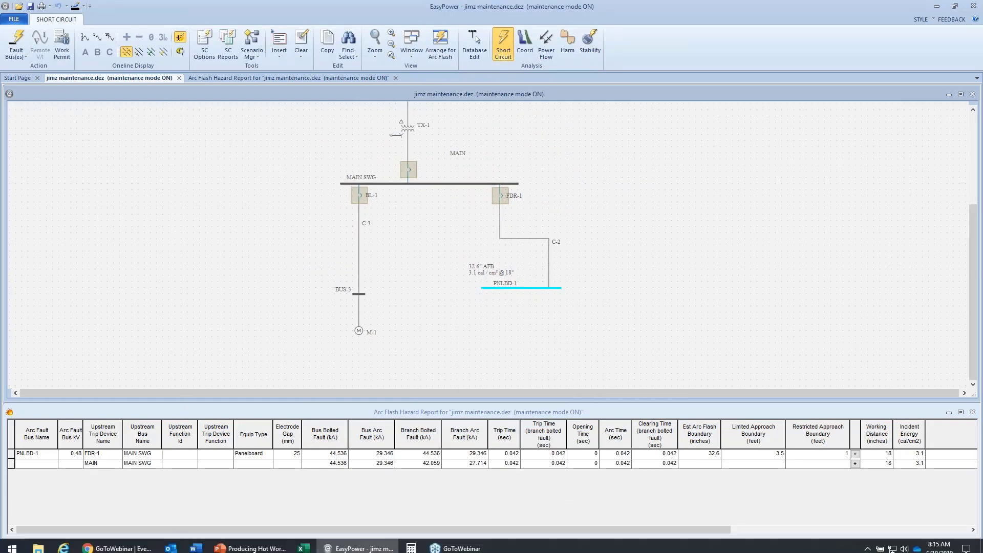
{"action": "left_click", "coordinate": [196, 542]}
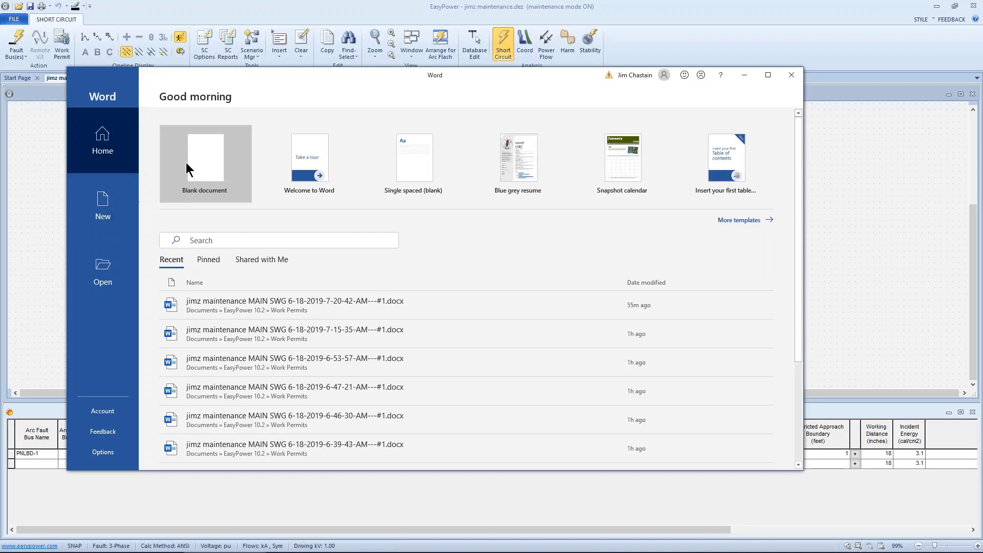
{"action": "left_click", "coordinate": [103, 265]}
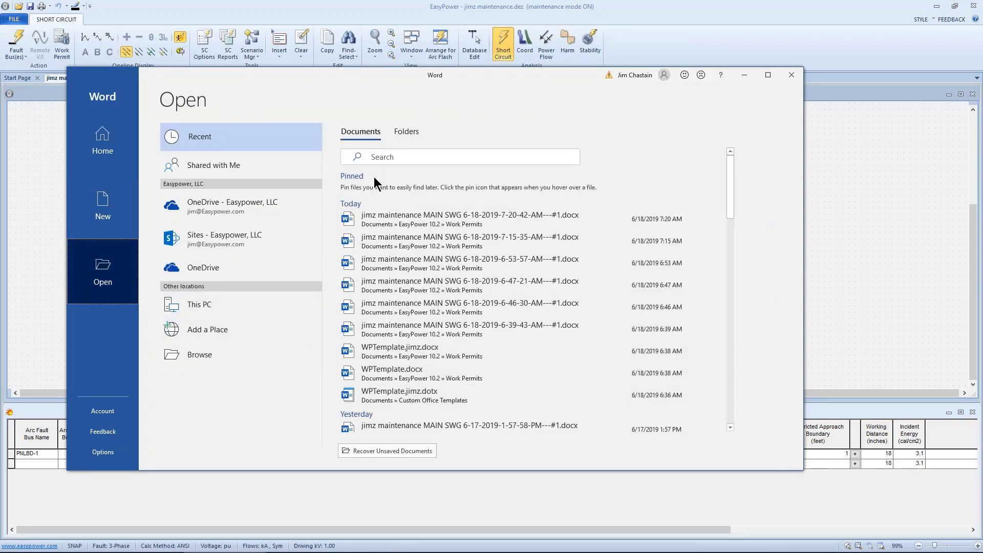
{"action": "left_click", "coordinate": [188, 358]}
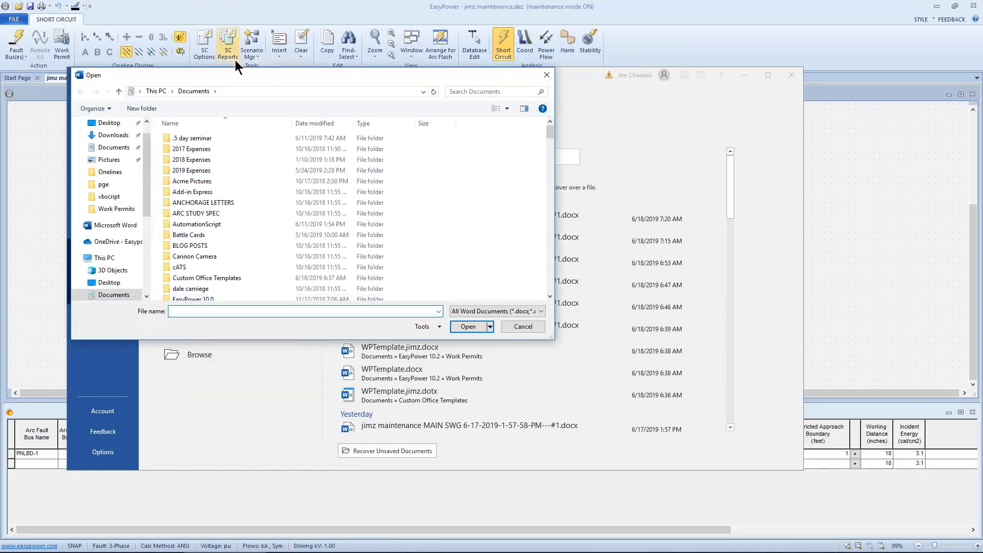
Go to the EasyPower 10.2 folder inside Documents in the file-opening dialog.
{"action": "left_click_drag", "start_coordinate": [235, 73], "coordinate": [462, 89]}
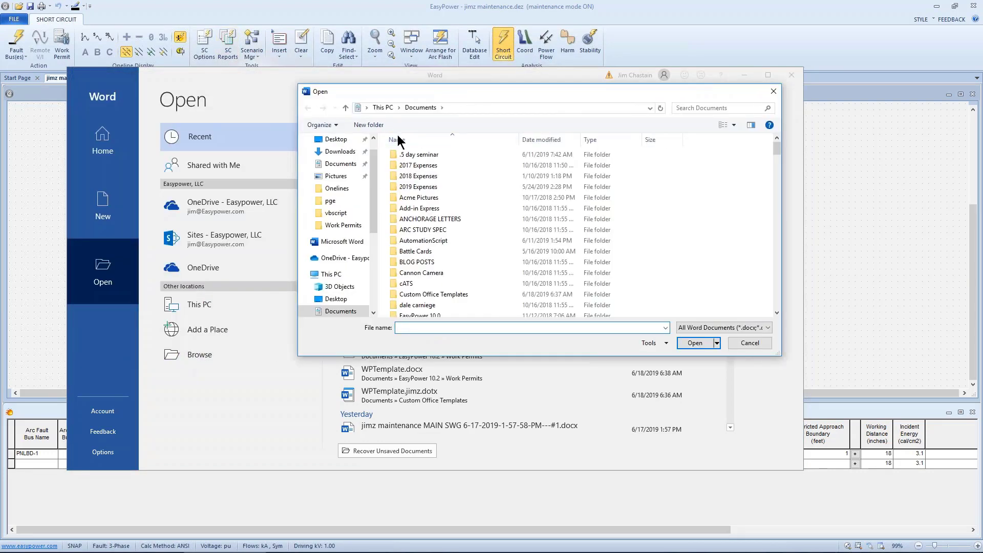
{"action": "scroll", "coordinate": [405, 210], "scroll_direction": "down", "scroll_amount": 3}
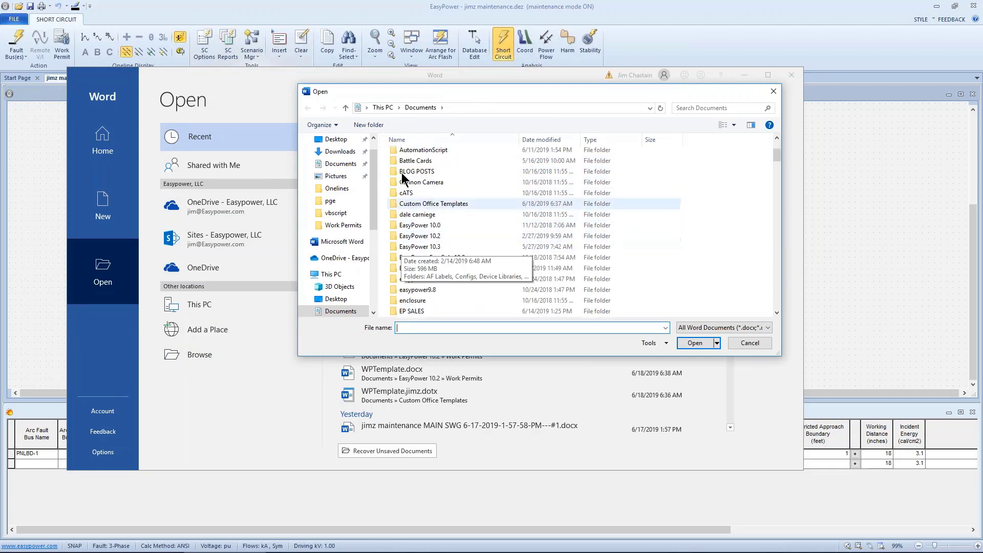
{"action": "left_click", "coordinate": [397, 236]}
{"action": "double_click", "coordinate": [397, 237]}
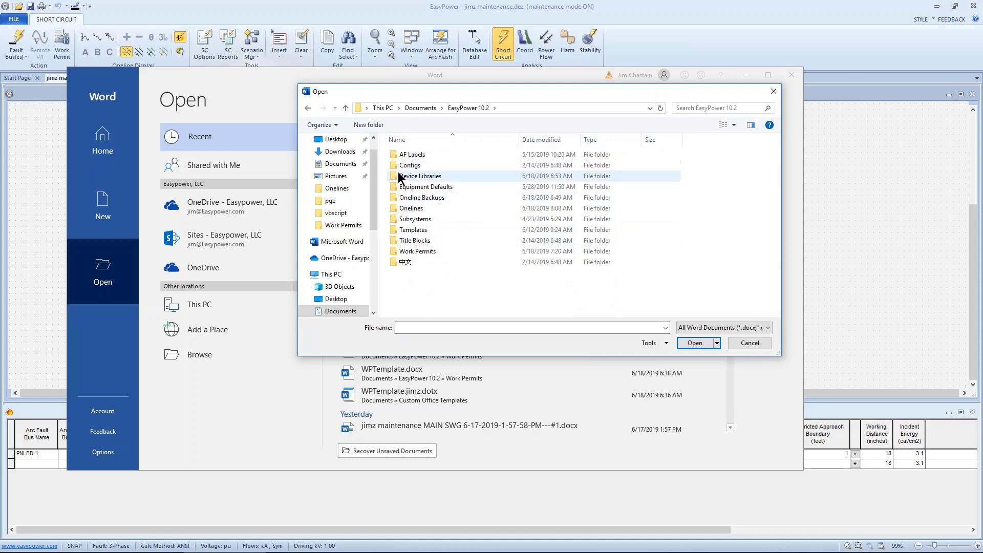
Open WPTemplate.docx from the Work Permits folder.
{"action": "left_click", "coordinate": [396, 251]}
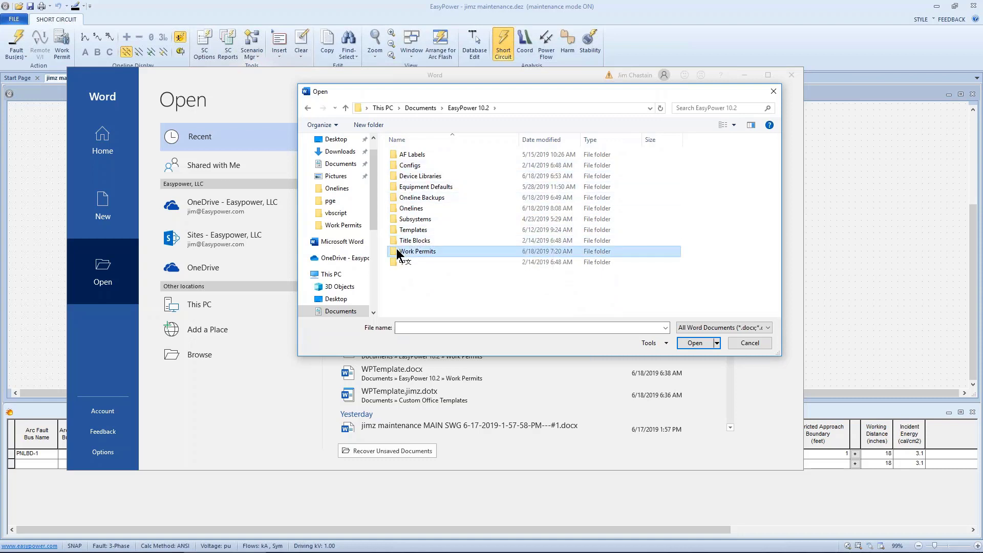
{"action": "double_click", "coordinate": [396, 248]}
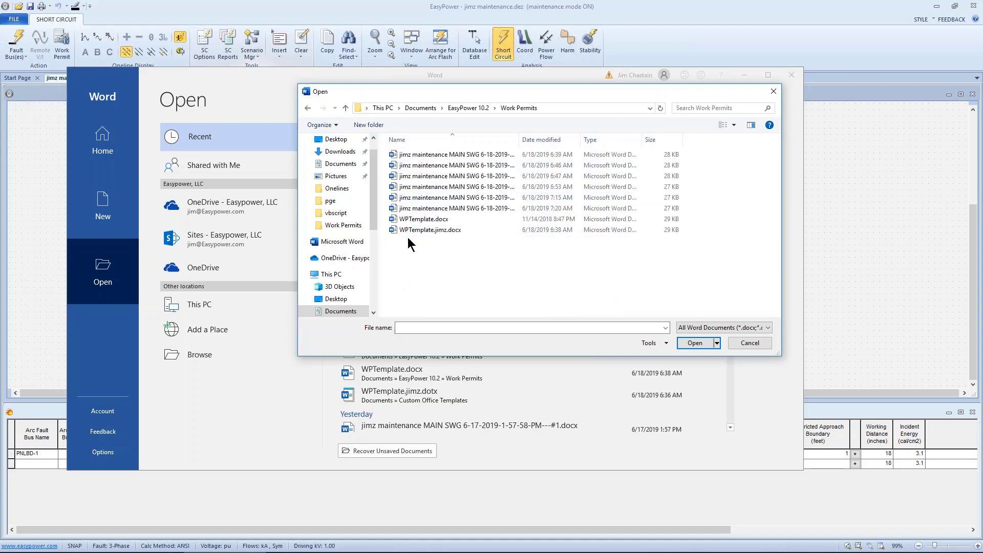
{"action": "left_click", "coordinate": [412, 231]}
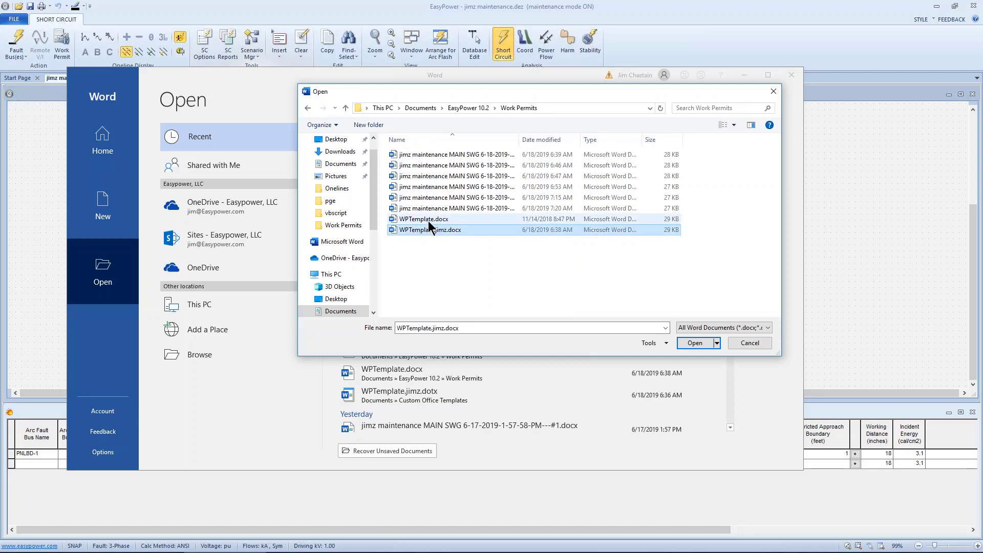
{"action": "left_click", "coordinate": [426, 221]}
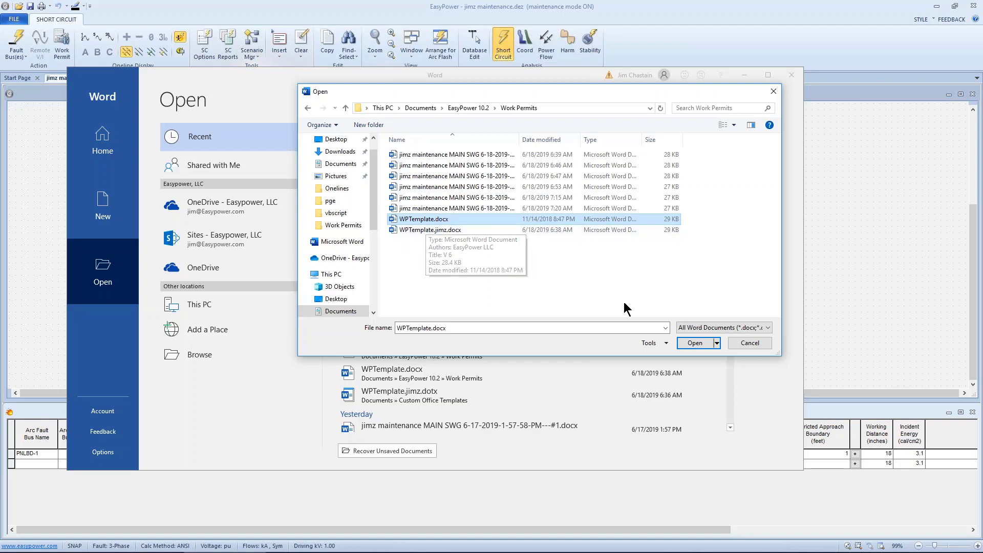
{"action": "left_click", "coordinate": [690, 343]}
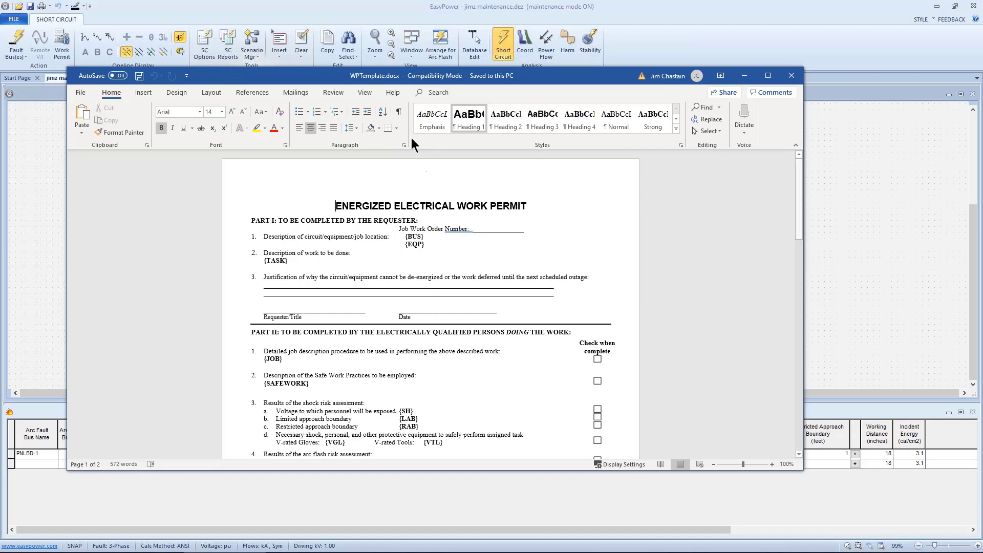
Add a {SCEN} placeholder on its own line below {EQP} in the circuit/equipment/job location item of Part I.
{"action": "left_click", "coordinate": [426, 244]}
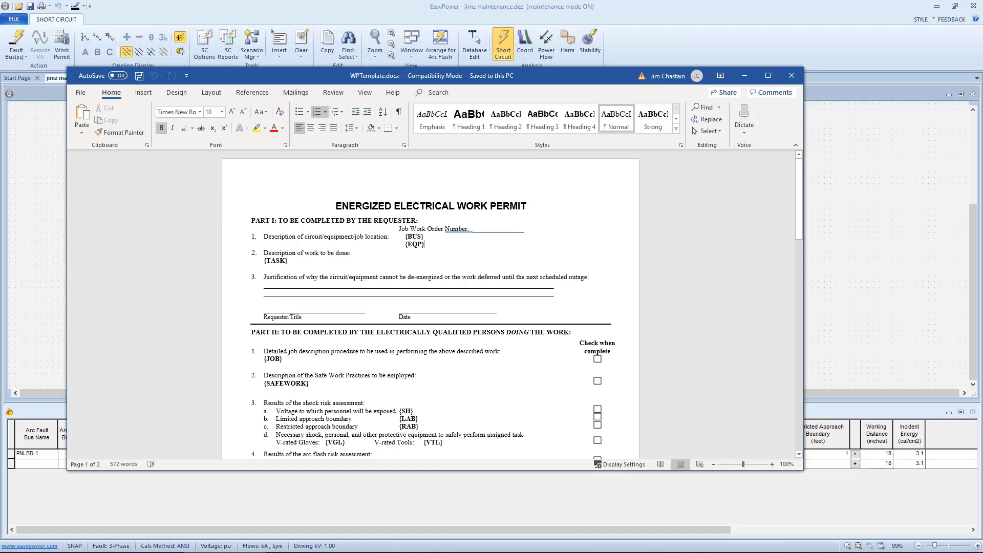
{"action": "key", "text": "Return"}
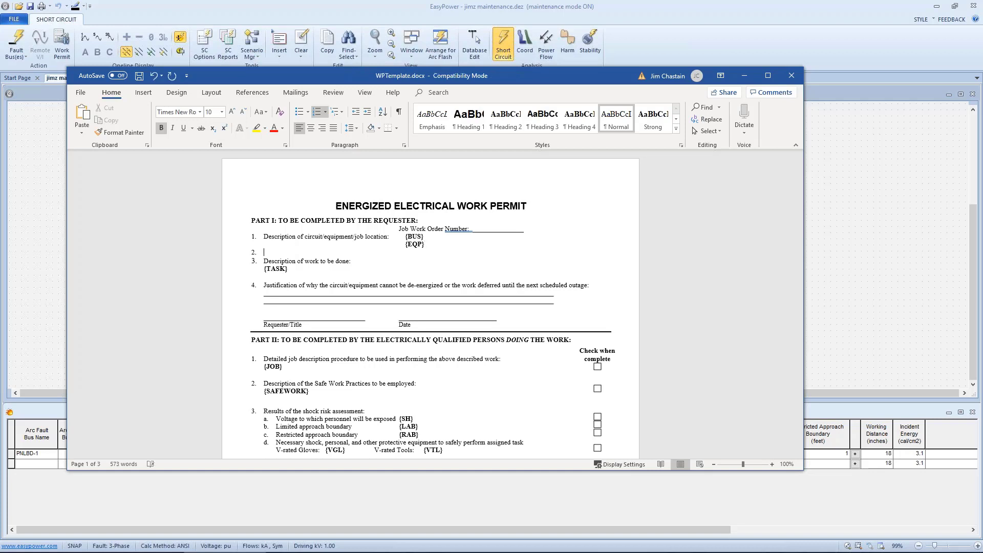
{"action": "key", "text": "BackSpace"}
{"action": "type", "text": "CEN}"}
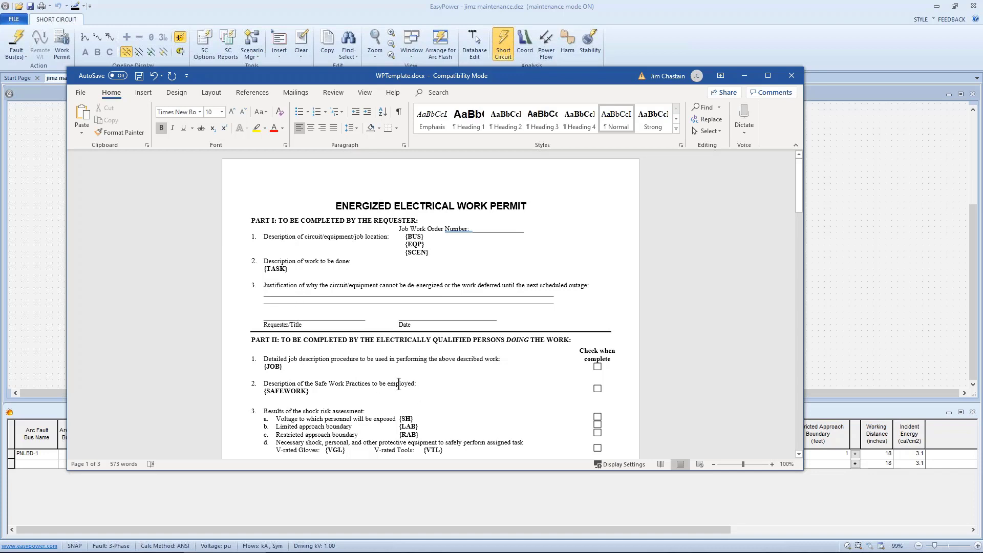
Enter "ENSURE HAND PROTECTION MEETS 18 CAL/CM2" on the blank lines under the de-energization justification item.
{"action": "left_click", "coordinate": [295, 297]}
{"action": "type", "text": "ENSURE "}
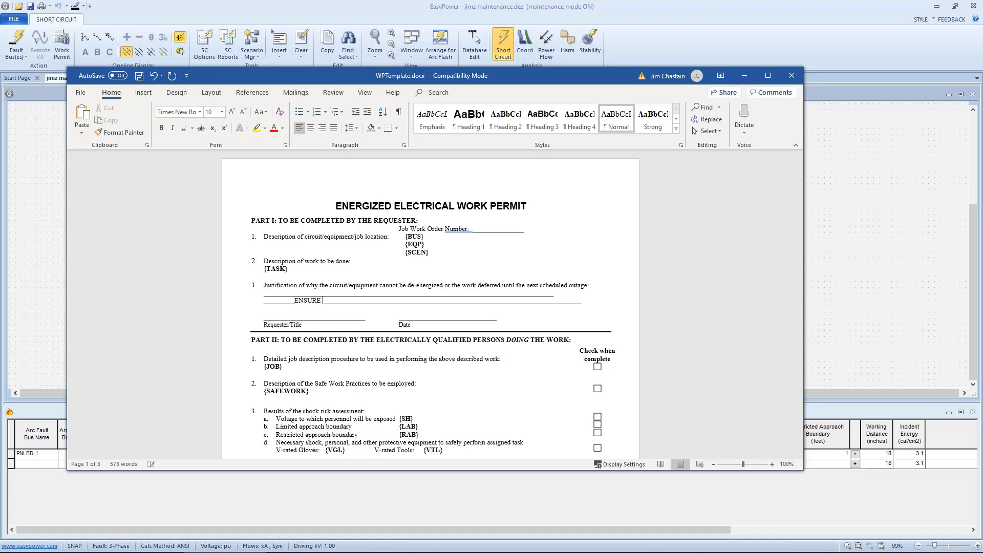
{"action": "type", "text": "HAND PROTECTIO"}
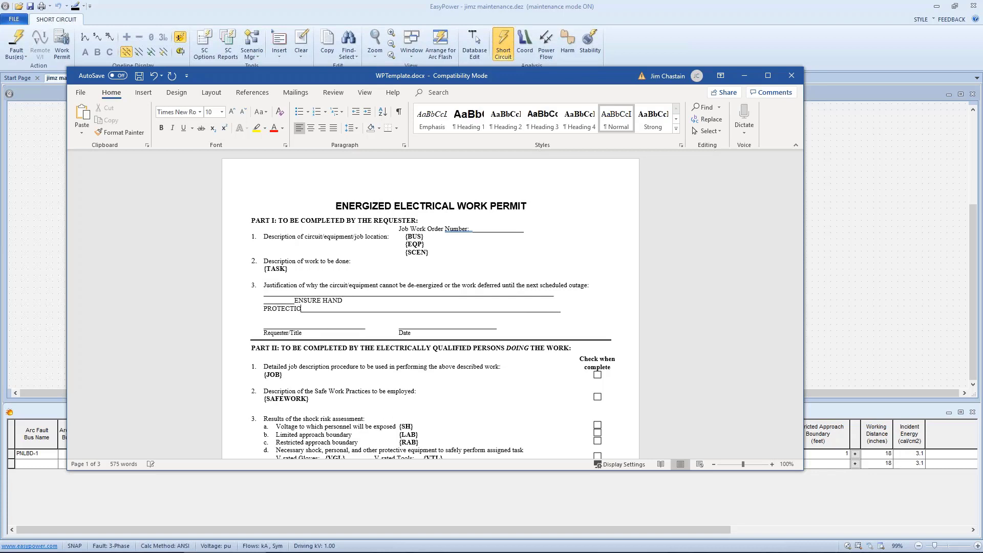
{"action": "type", "text": "N MEETS 18"}
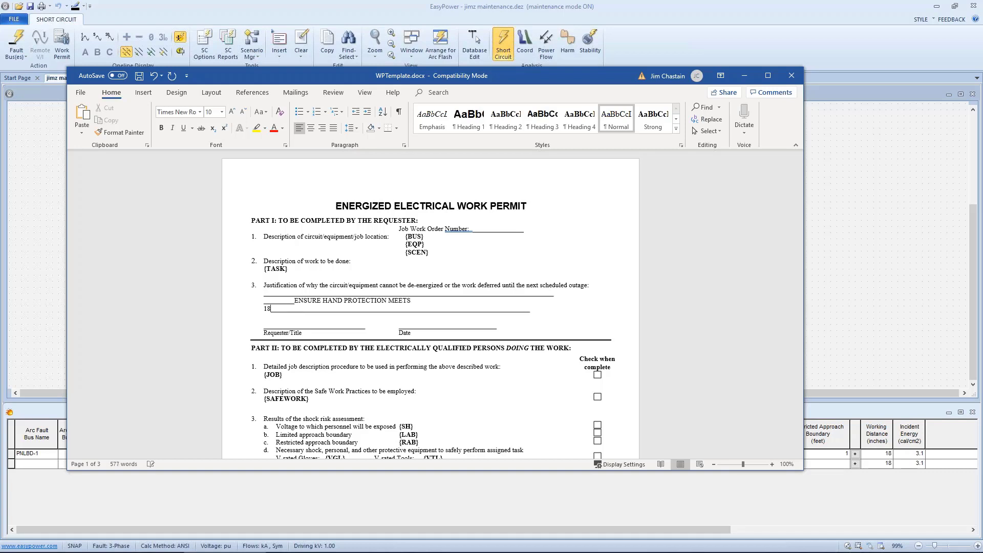
{"action": "type", "text": " CAL/CM2"}
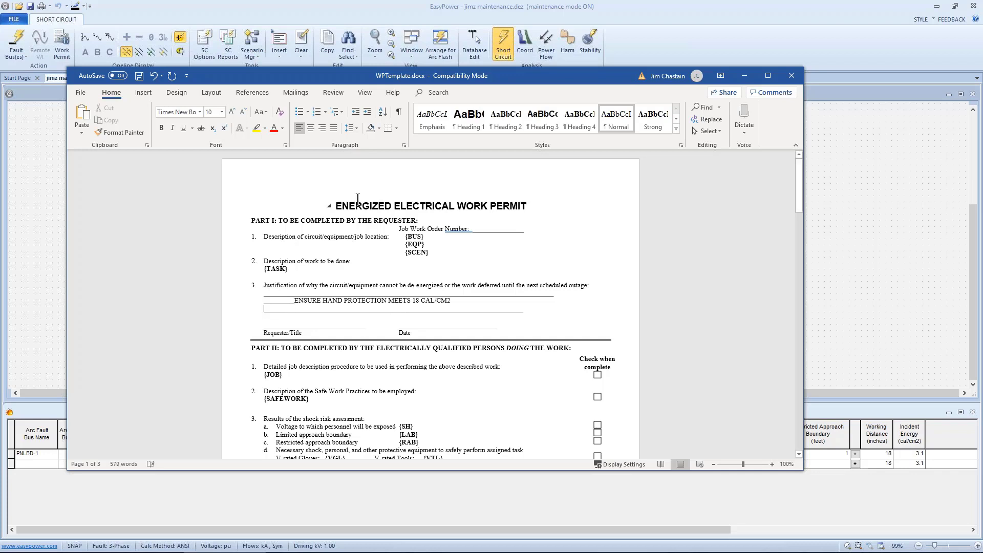
Save the edited template over WPTemplate.jimz.docx in the Work Permits folder and close the document.
{"action": "left_click", "coordinate": [82, 93]}
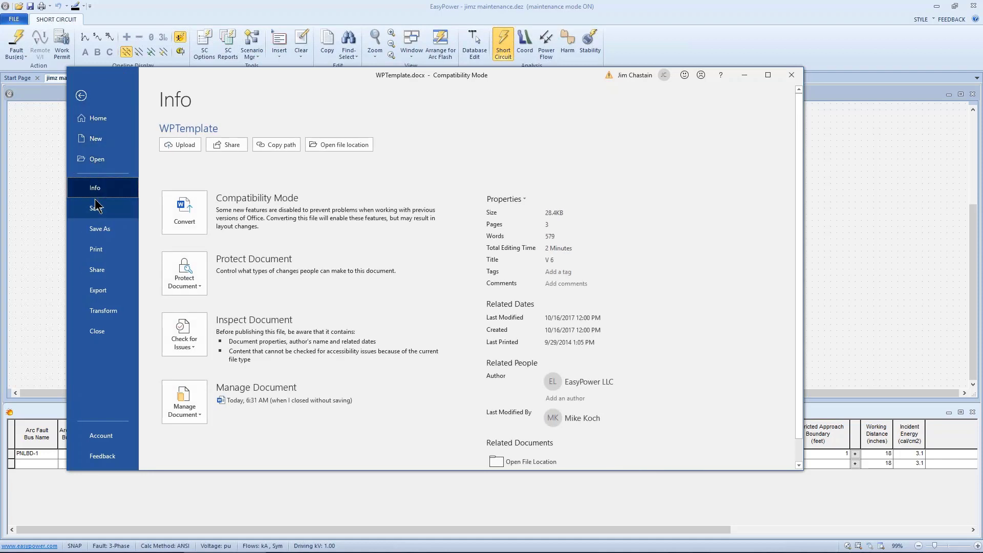
{"action": "left_click", "coordinate": [99, 229]}
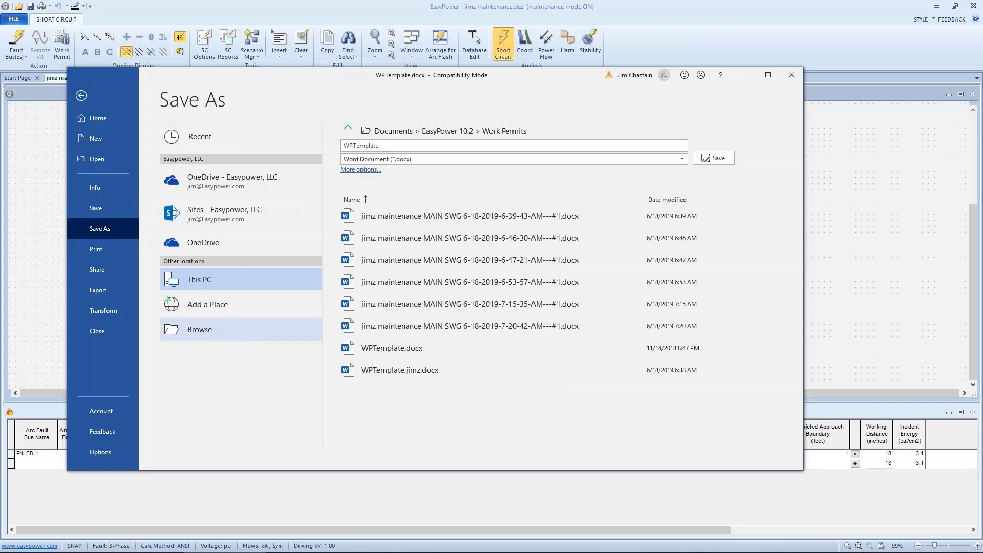
{"action": "left_click", "coordinate": [246, 327]}
{"action": "left_click", "coordinate": [220, 213]}
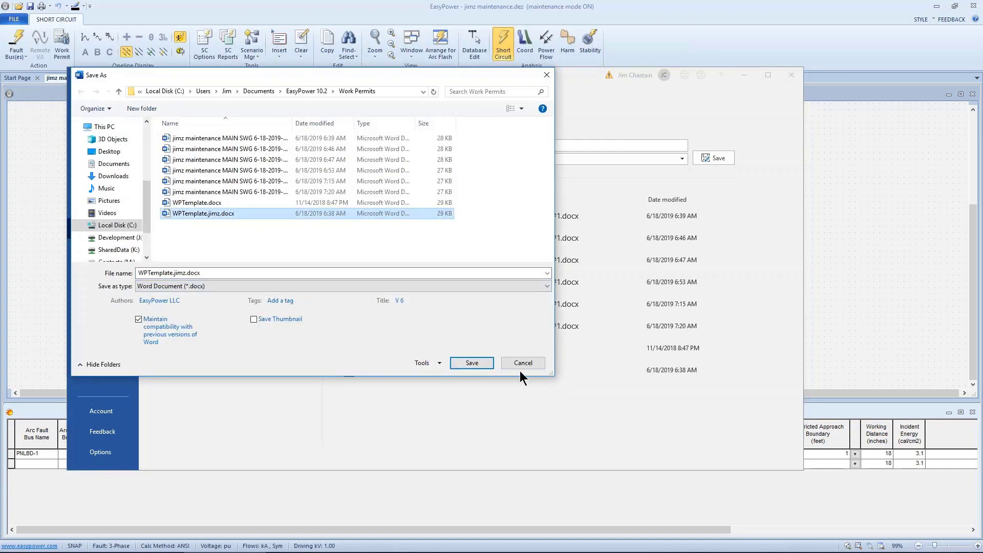
{"action": "left_click", "coordinate": [472, 363]}
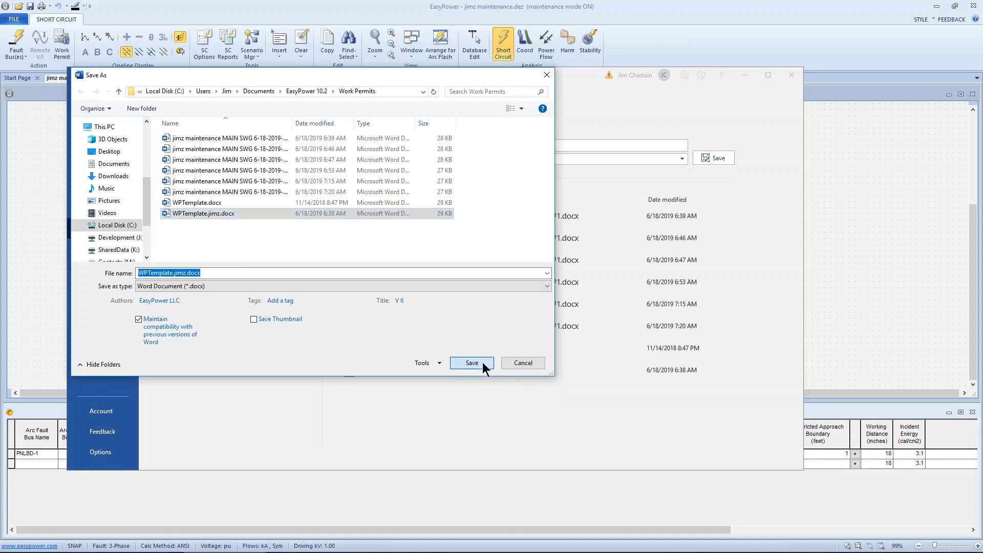
{"action": "key", "text": "Return"}
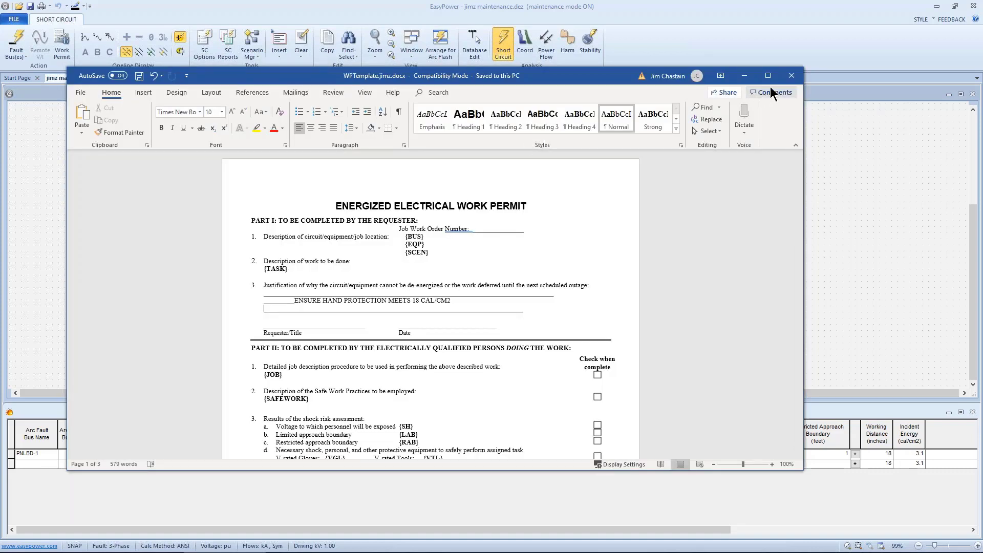
{"action": "left_click", "coordinate": [791, 76]}
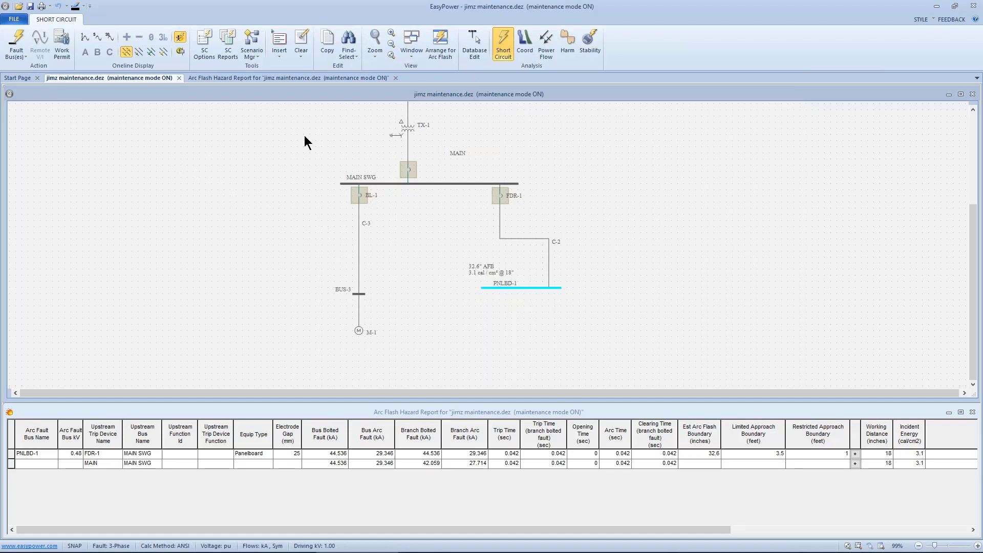
In EasyPower's Database Edit mode, set the default Work Permit Template file to WPTemplate.jimz.docx and apply the options.
{"action": "left_click", "coordinate": [474, 47]}
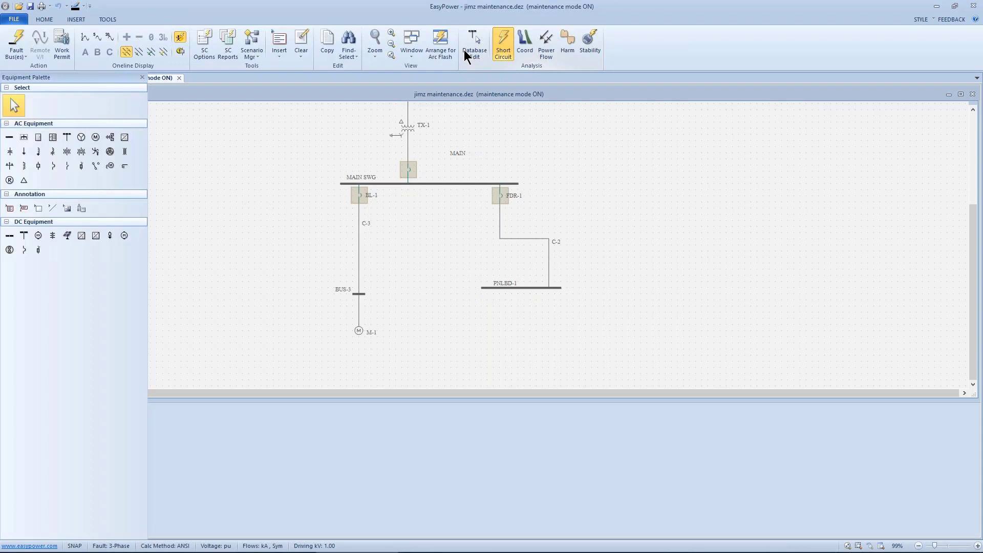
{"action": "right_click", "coordinate": [259, 174]}
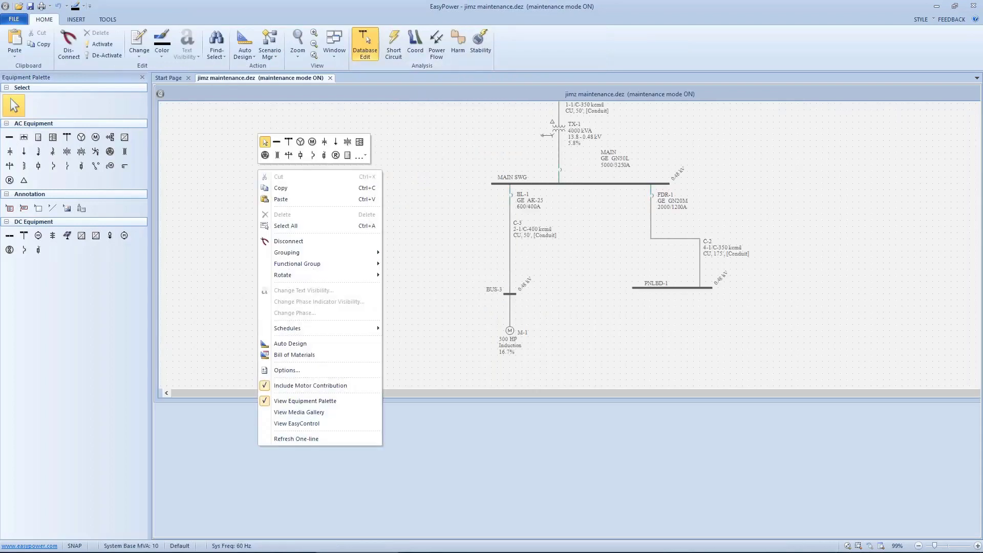
{"action": "left_click", "coordinate": [281, 371]}
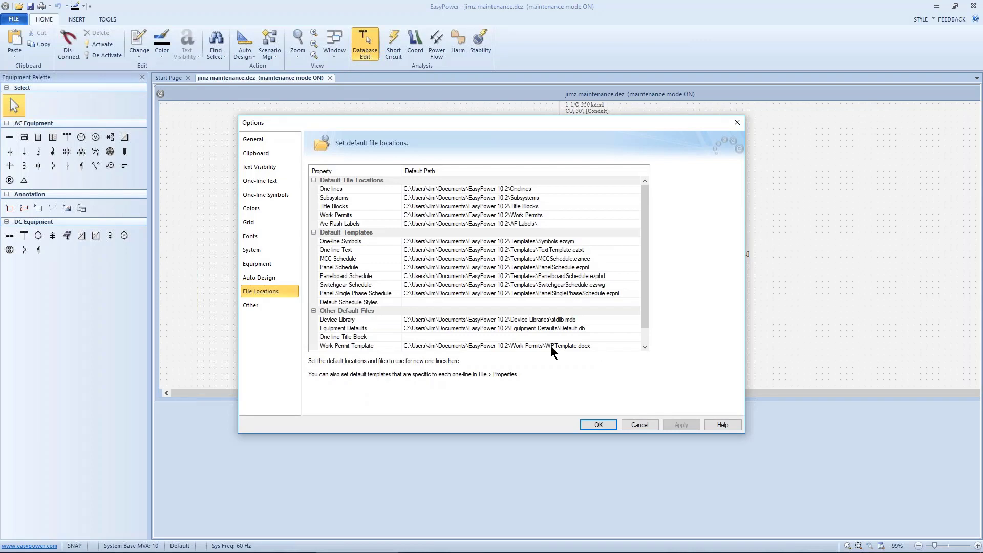
{"action": "left_click", "coordinate": [393, 353]}
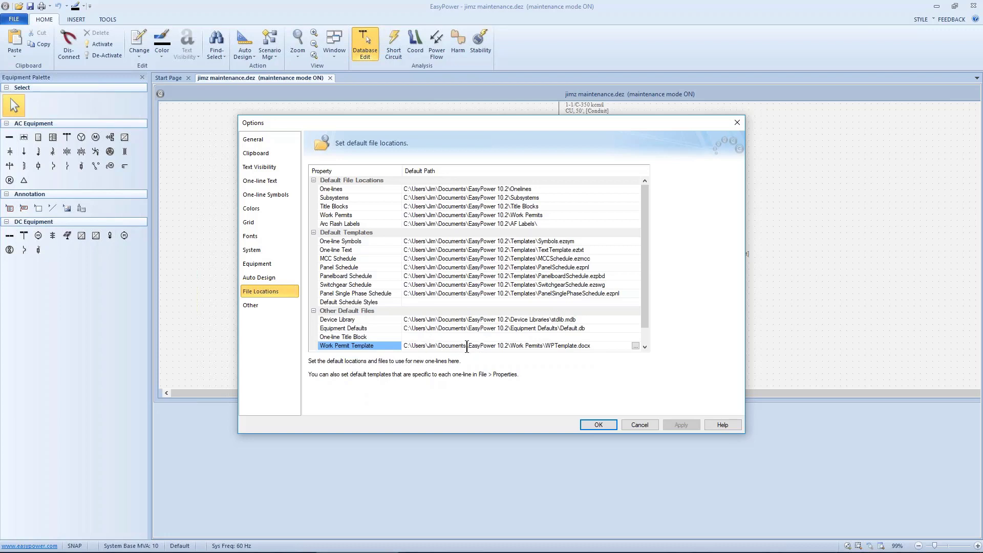
{"action": "left_click", "coordinate": [637, 346]}
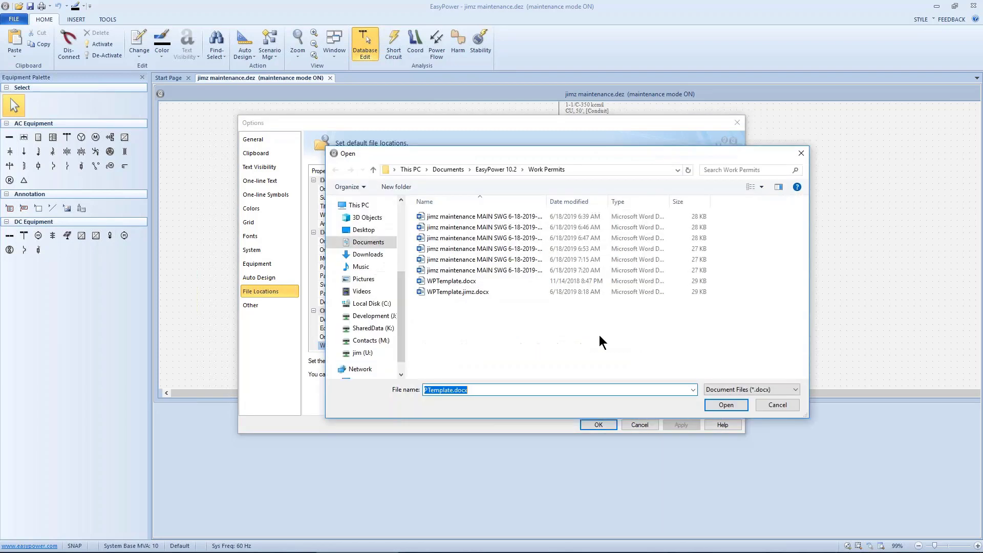
{"action": "left_click", "coordinate": [466, 293]}
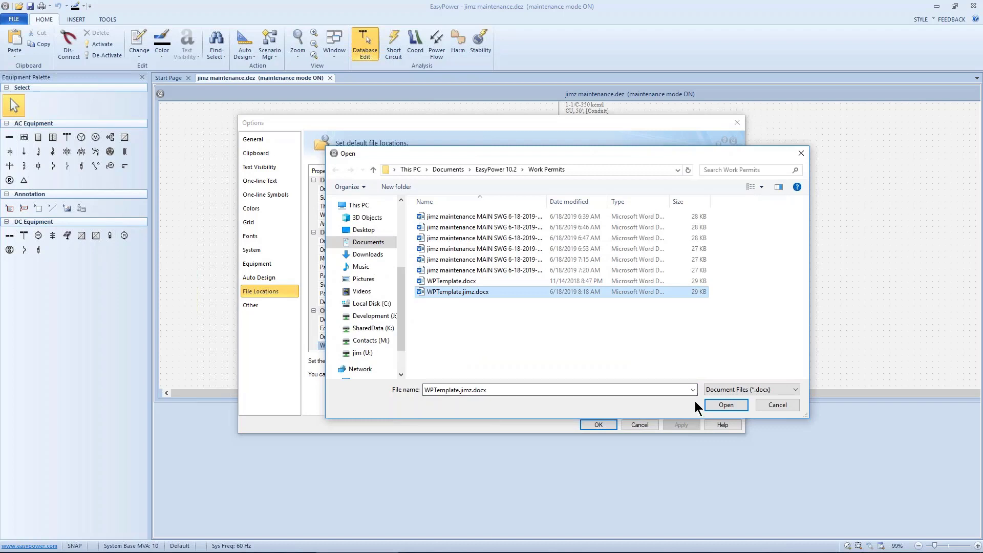
{"action": "left_click", "coordinate": [725, 404]}
{"action": "left_click", "coordinate": [597, 425]}
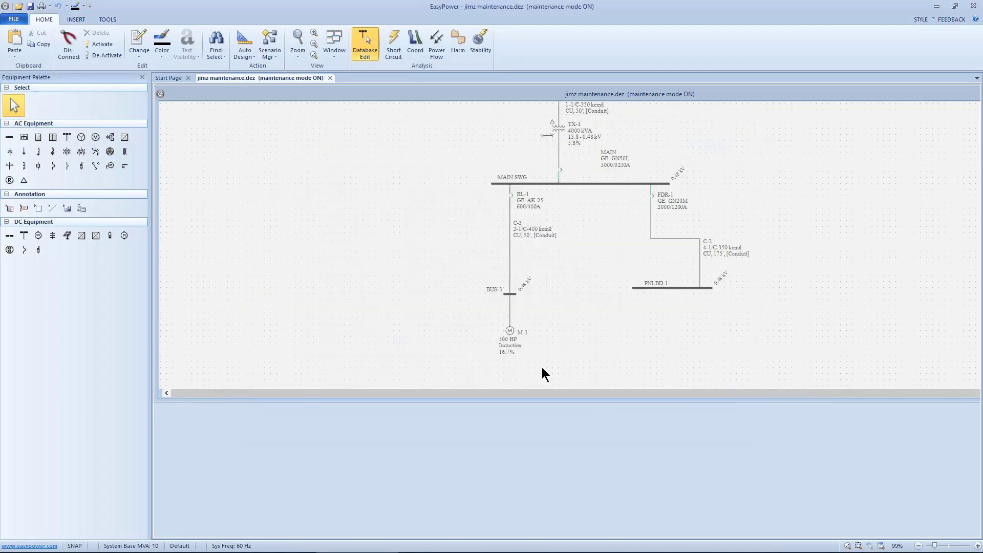
In Short Circuit mode, create a work permit for the MAIN SWG bus with the HOT WORK IN MAINTENENCE MODE task.
{"action": "left_click_drag", "start_coordinate": [467, 266], "coordinate": [438, 288]}
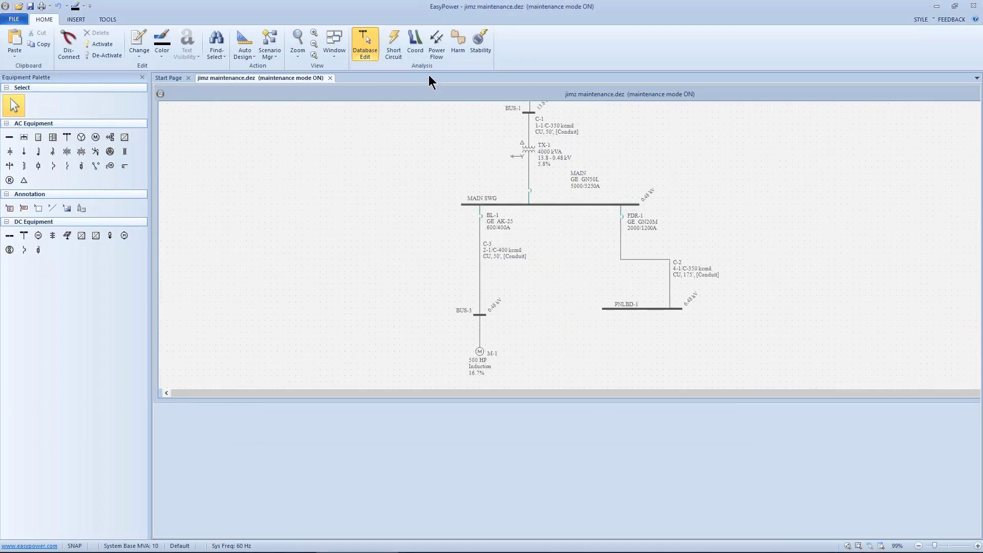
{"action": "left_click", "coordinate": [395, 40]}
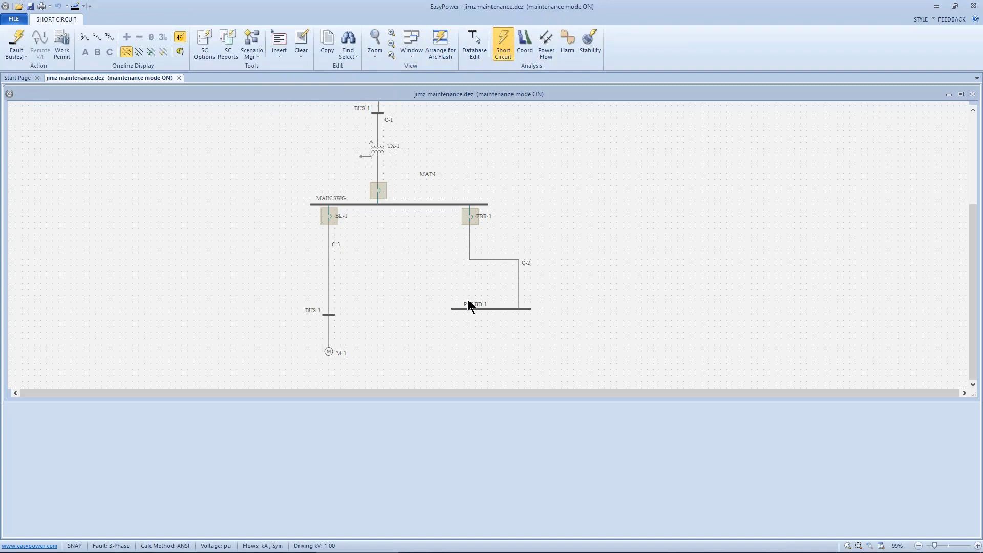
{"action": "left_click", "coordinate": [432, 204]}
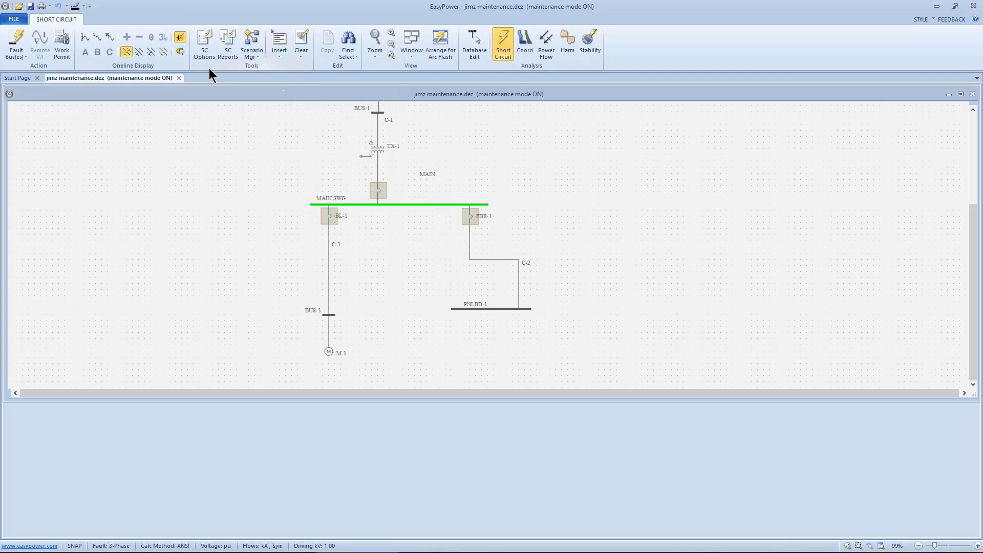
{"action": "left_click", "coordinate": [66, 35]}
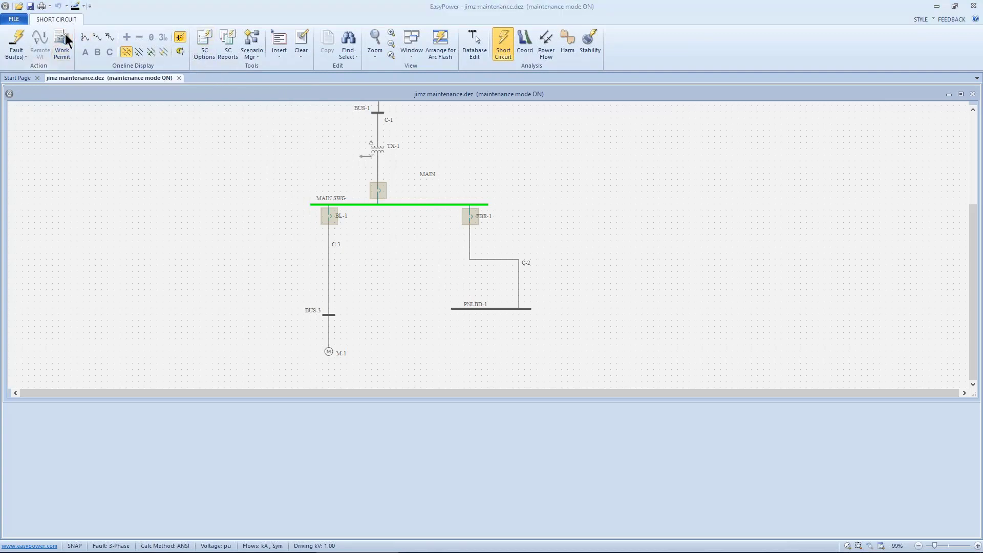
{"action": "scroll", "coordinate": [512, 291], "scroll_direction": "down", "scroll_amount": 1}
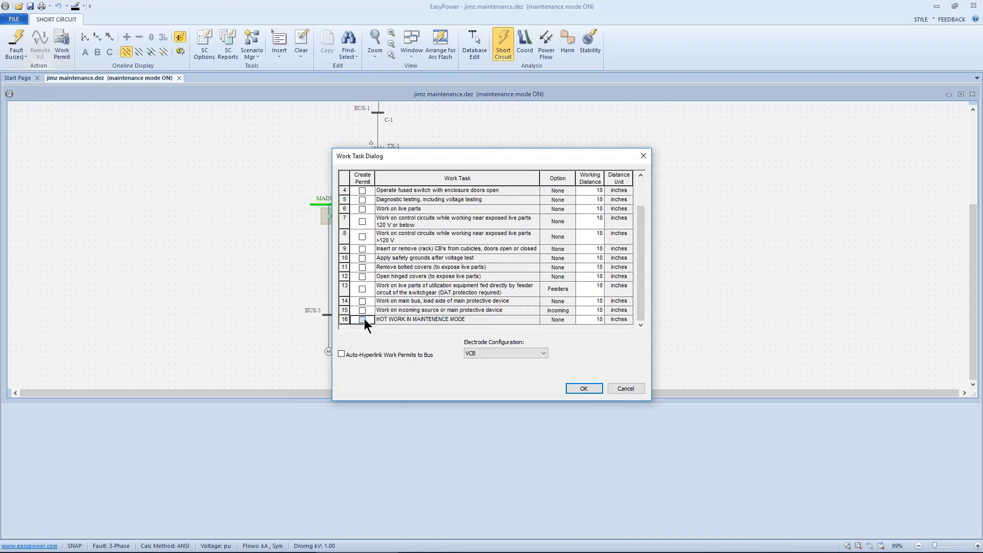
{"action": "left_click", "coordinate": [576, 388]}
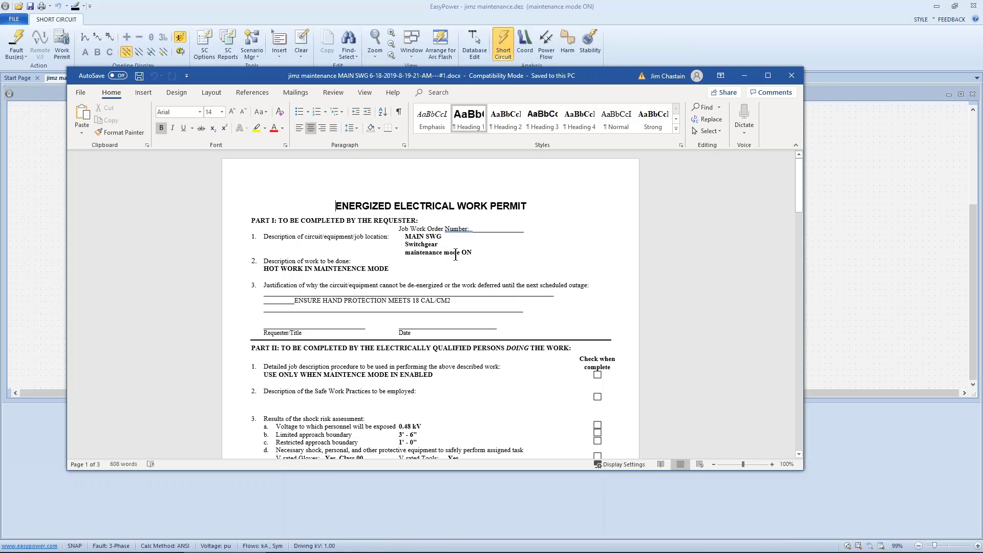
Review the generated MAIN SWG work permit, including its scenario, task, job procedure, shock and arc flash assessments, and approval section.
{"action": "left_click", "coordinate": [405, 253]}
{"action": "scroll", "coordinate": [473, 312], "scroll_direction": "down", "scroll_amount": 2}
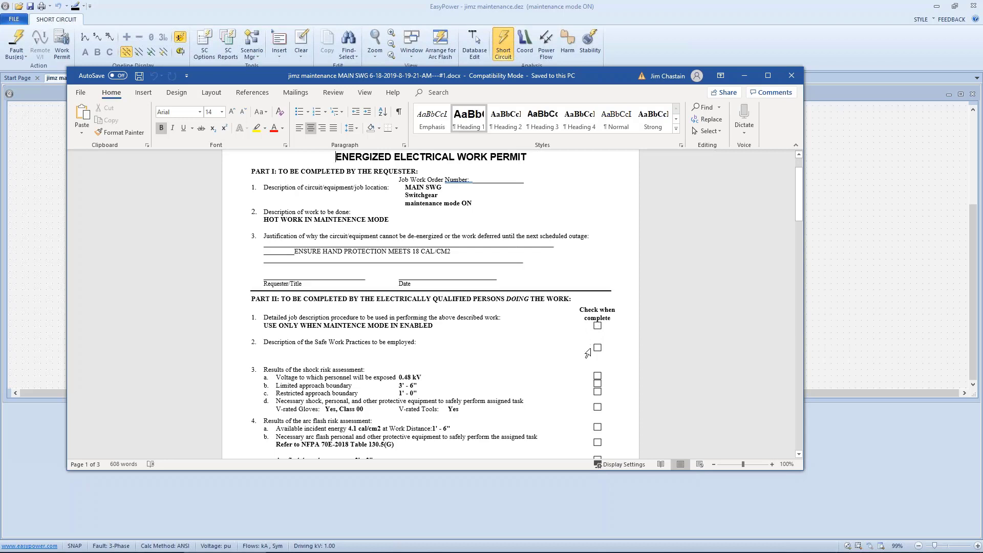
{"action": "scroll", "coordinate": [567, 352], "scroll_direction": "down", "scroll_amount": 3}
{"action": "scroll", "coordinate": [567, 351], "scroll_direction": "down", "scroll_amount": 4}
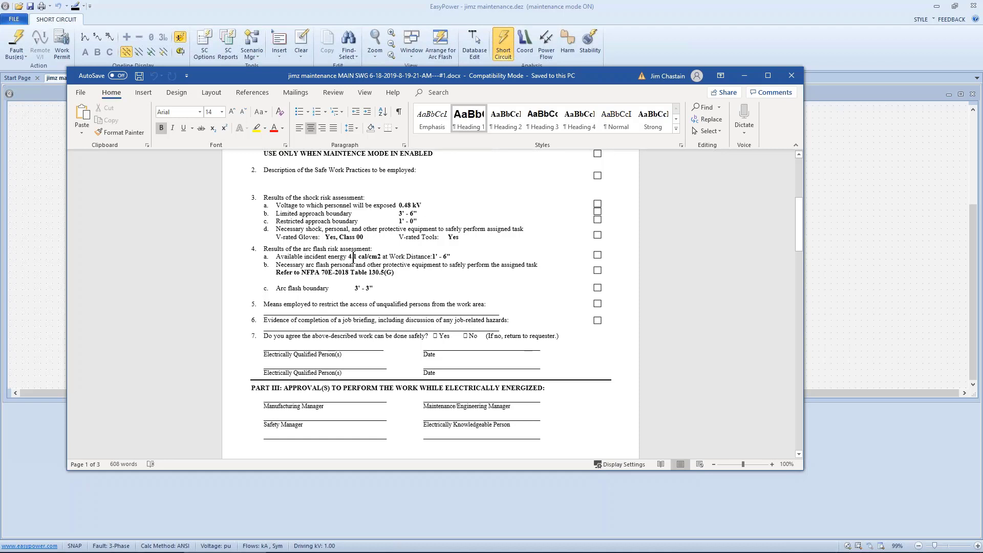
{"action": "scroll", "coordinate": [432, 271], "scroll_direction": "down", "scroll_amount": 7}
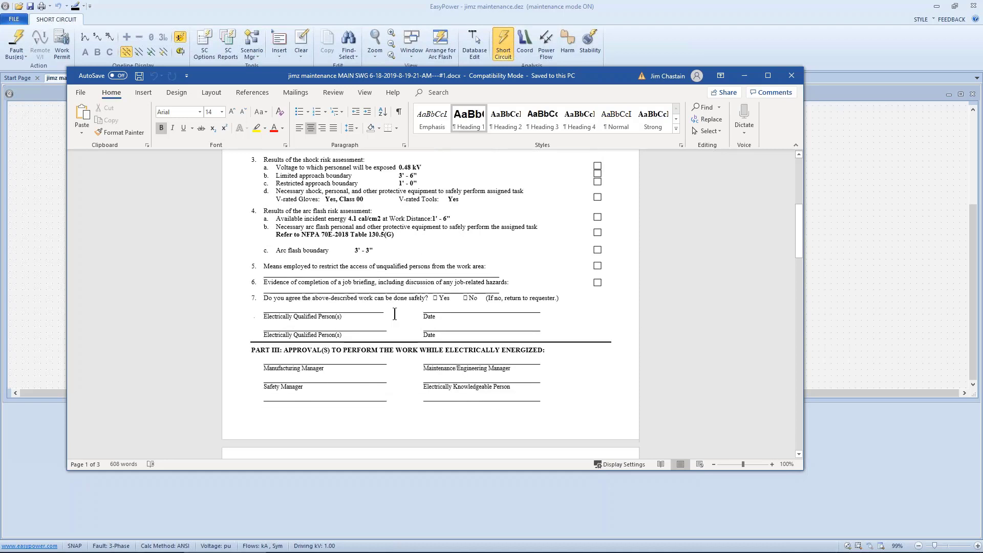
{"action": "scroll", "coordinate": [376, 320], "scroll_direction": "down", "scroll_amount": 3}
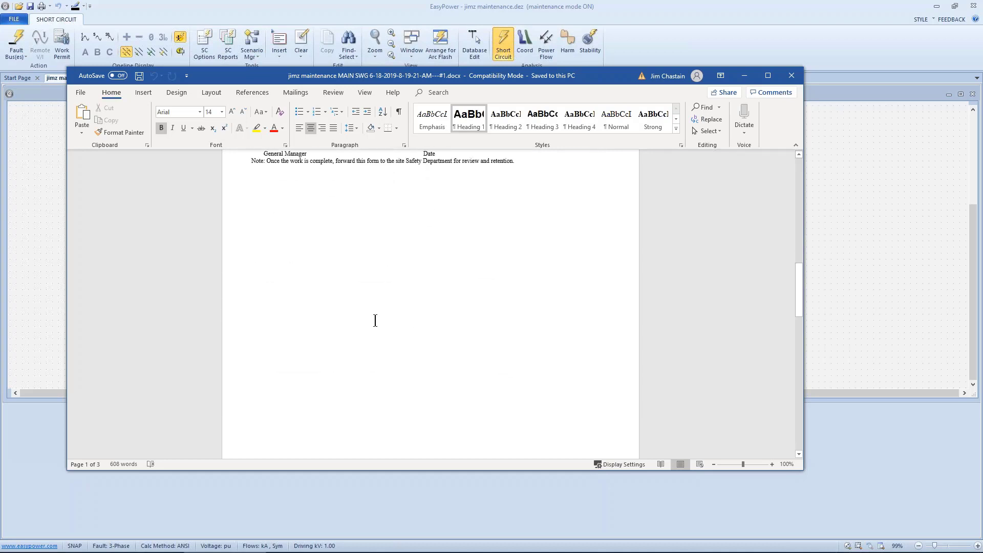
Examine the MAIN SWG permit's approval signatures, Job Briefing and Planning Checklist, and Part I and II entries, and close the document.
{"action": "scroll", "coordinate": [378, 316], "scroll_direction": "up", "scroll_amount": 8}
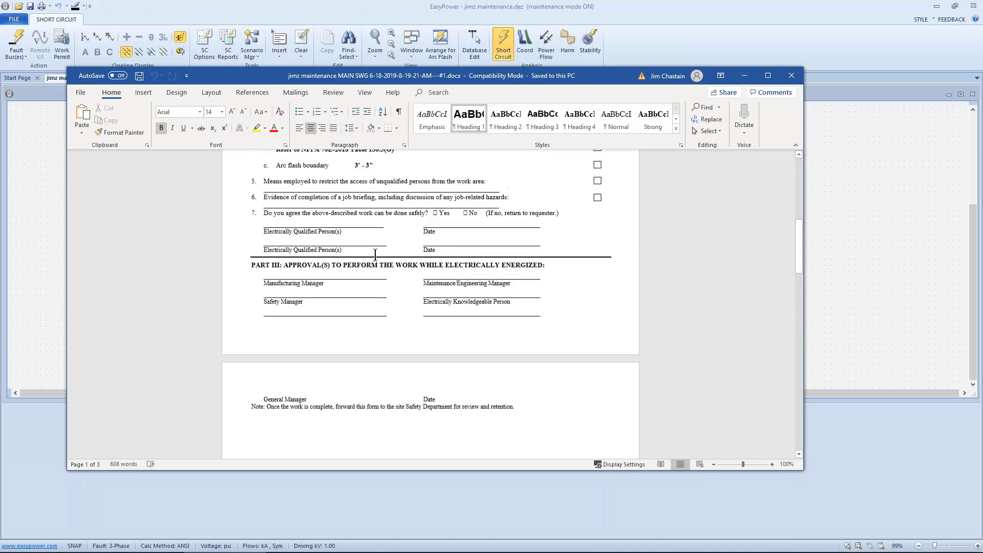
{"action": "scroll", "coordinate": [371, 266], "scroll_direction": "down", "scroll_amount": 3}
{"action": "scroll", "coordinate": [371, 282], "scroll_direction": "down", "scroll_amount": 11}
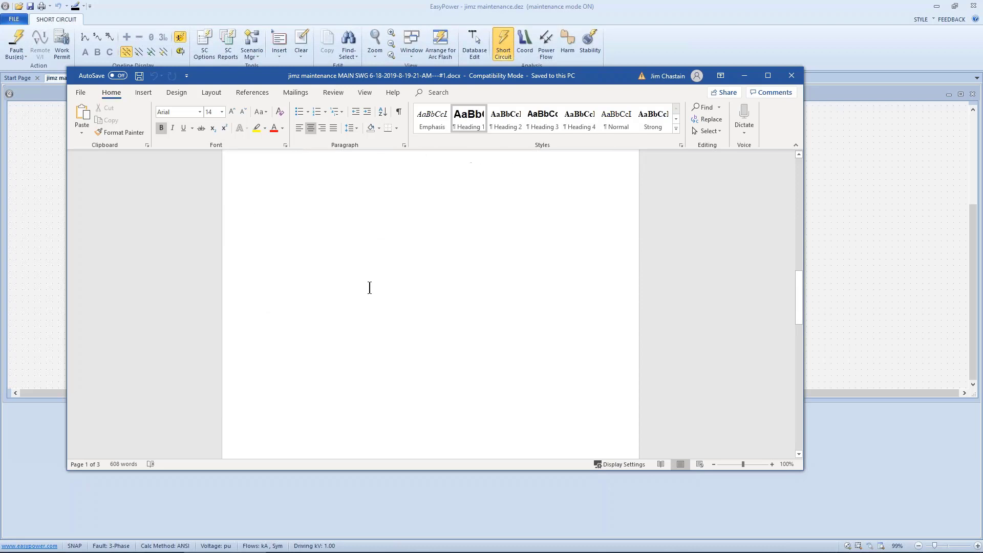
{"action": "scroll", "coordinate": [372, 288], "scroll_direction": "down", "scroll_amount": 10}
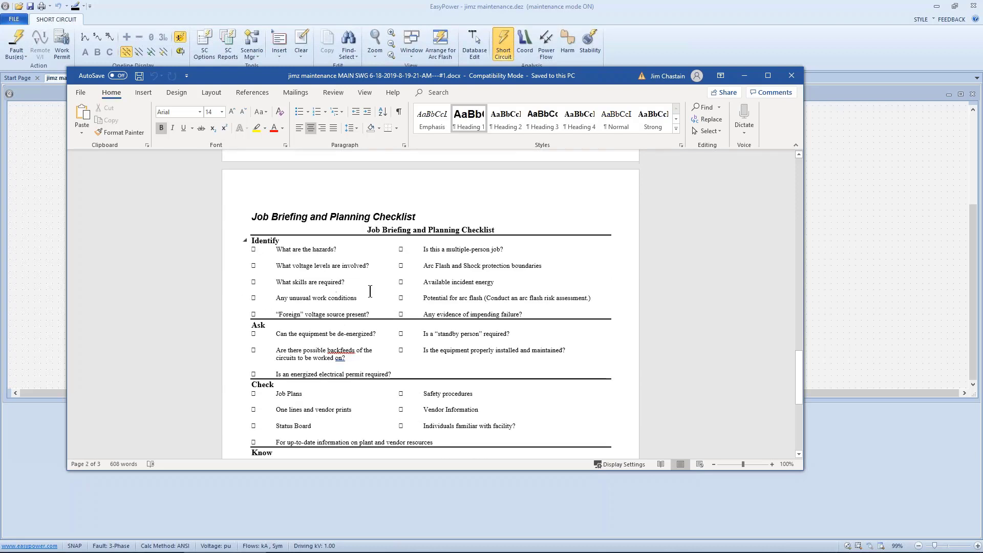
{"action": "scroll", "coordinate": [371, 290], "scroll_direction": "down", "scroll_amount": 3}
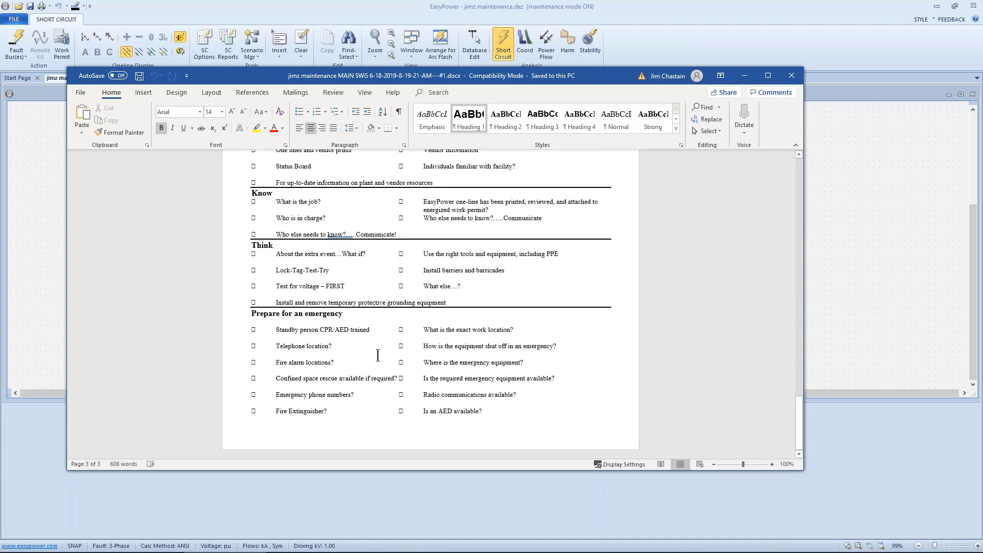
{"action": "scroll", "coordinate": [380, 355], "scroll_direction": "up", "scroll_amount": 6}
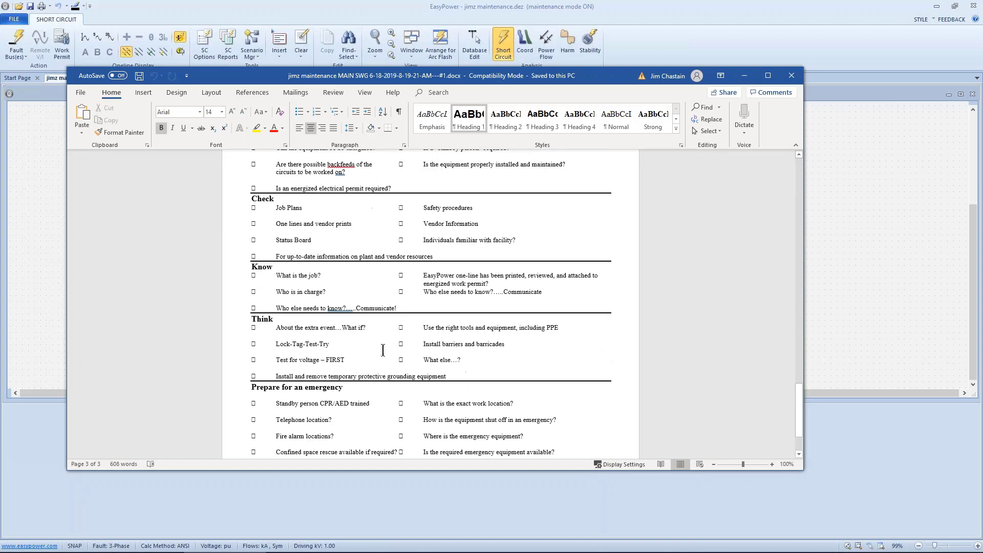
{"action": "scroll", "coordinate": [367, 275], "scroll_direction": "up", "scroll_amount": 15}
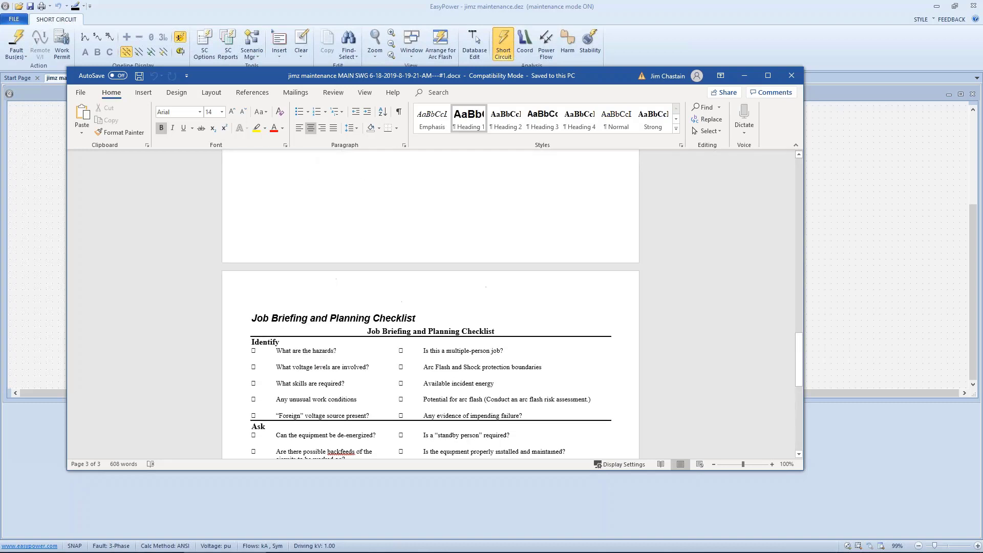
{"action": "scroll", "coordinate": [310, 279], "scroll_direction": "up", "scroll_amount": 15}
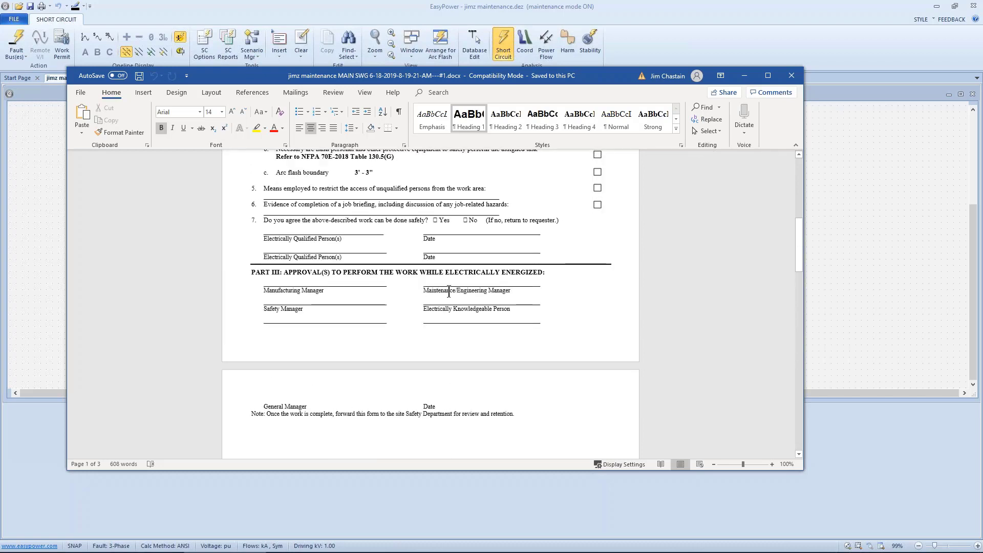
{"action": "scroll", "coordinate": [448, 297], "scroll_direction": "up", "scroll_amount": 4}
{"action": "scroll", "coordinate": [447, 297], "scroll_direction": "up", "scroll_amount": 6}
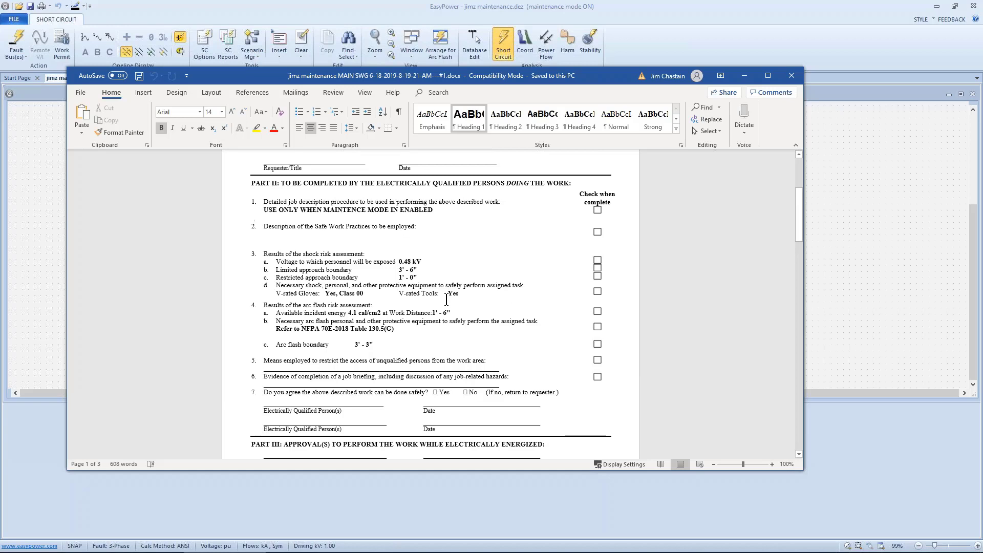
{"action": "scroll", "coordinate": [446, 300], "scroll_direction": "up", "scroll_amount": 1}
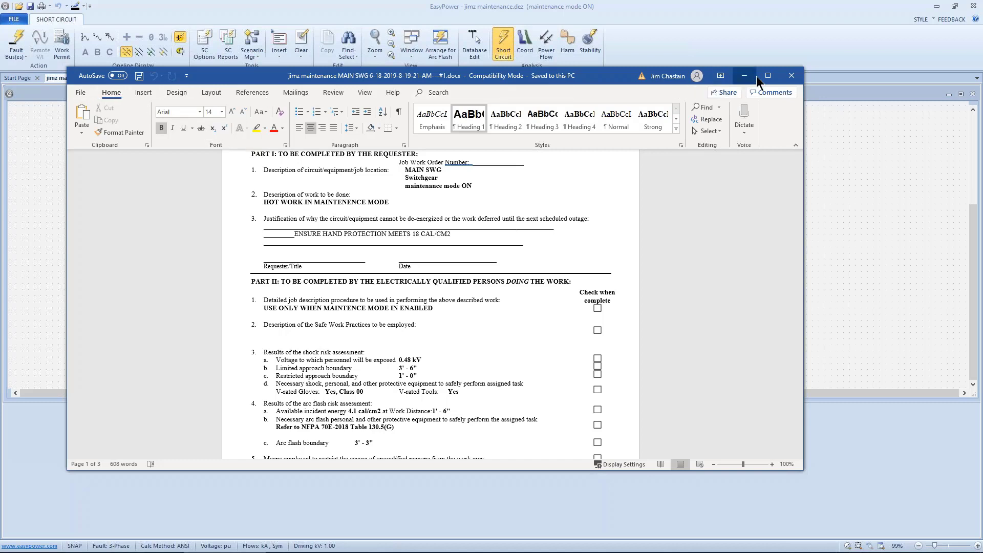
{"action": "left_click", "coordinate": [791, 75]}
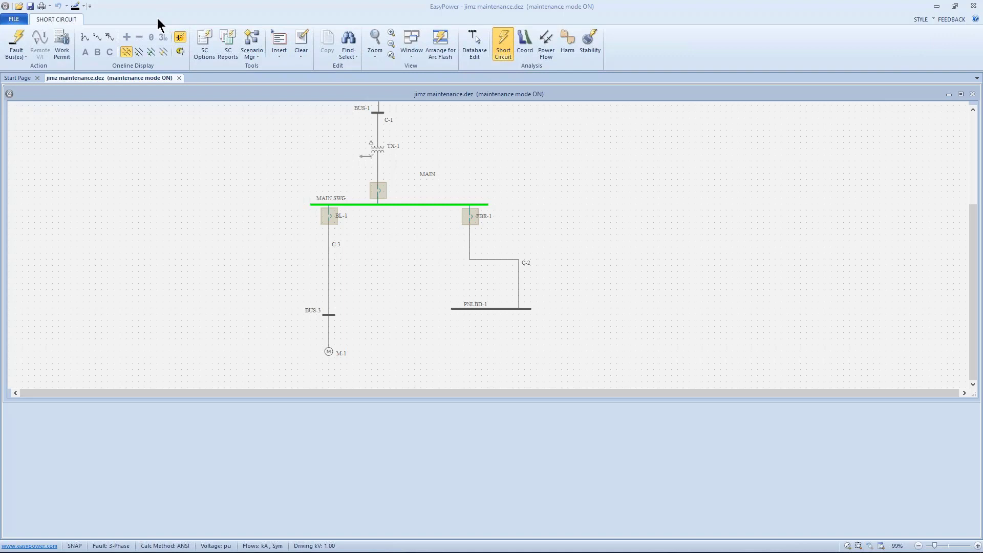
Switch to the slide presentation and show the "What we learned" summary slide.
{"action": "mouse_move", "coordinate": [405, 546]}
{"action": "key", "text": "alt+Tab"}
{"action": "left_click", "coordinate": [503, 307]}
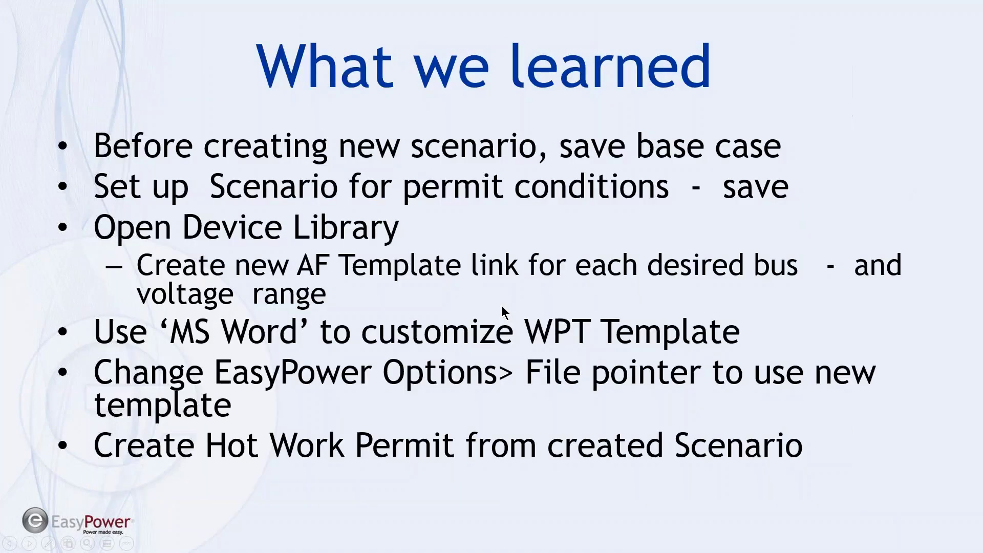